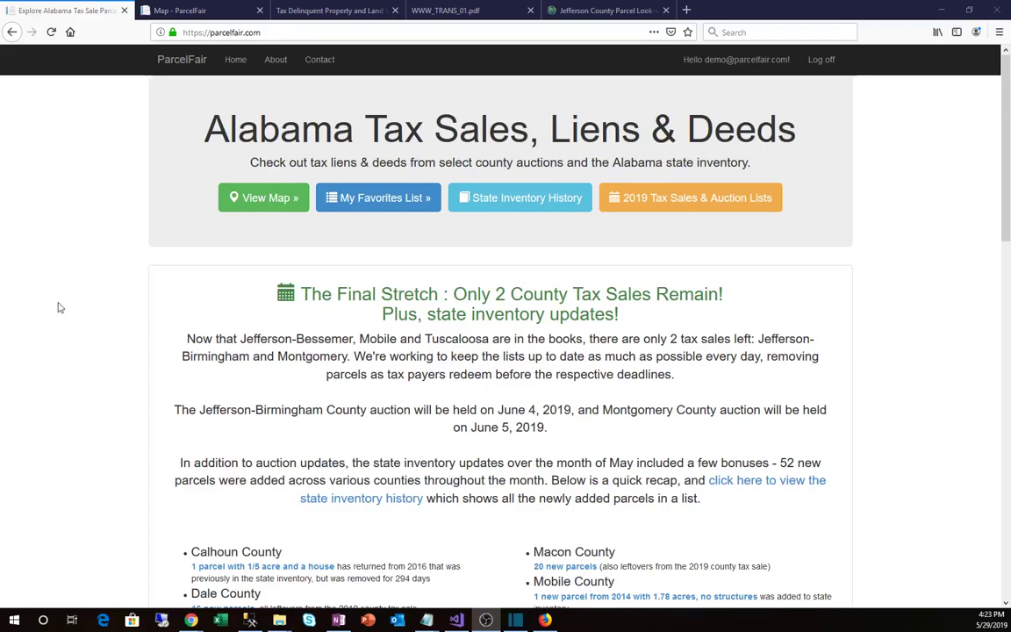
# Open the Jefferson-Birmingham transcript PDF and examine the owner, bid amount, parcel ID, year and description of the Associates Home Equity Ser Inc entry
pyautogui.click(288, 11)
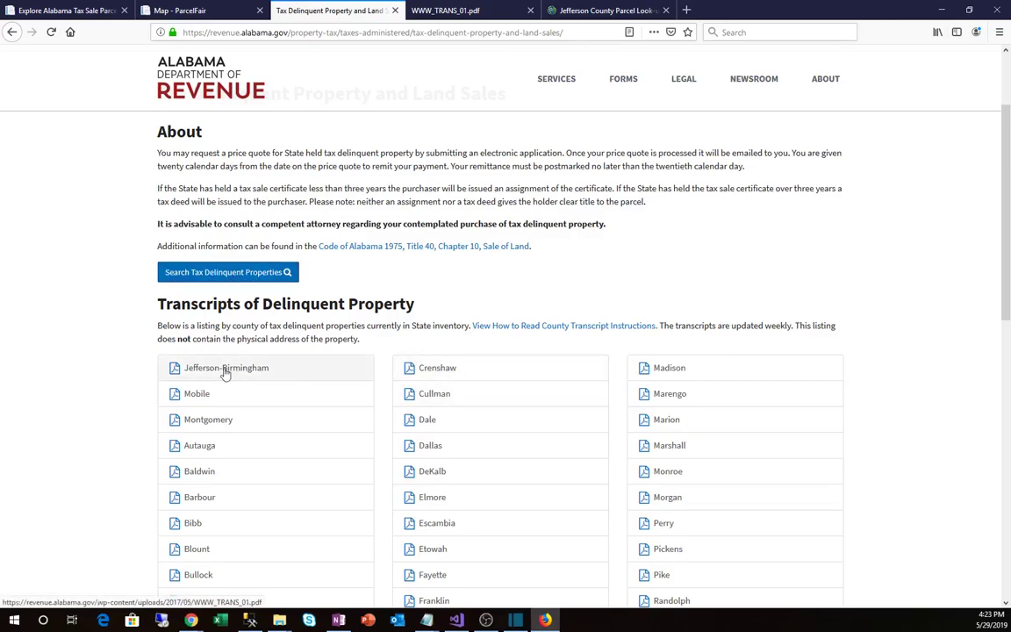
pyautogui.click(470, 11)
pyautogui.click(176, 217)
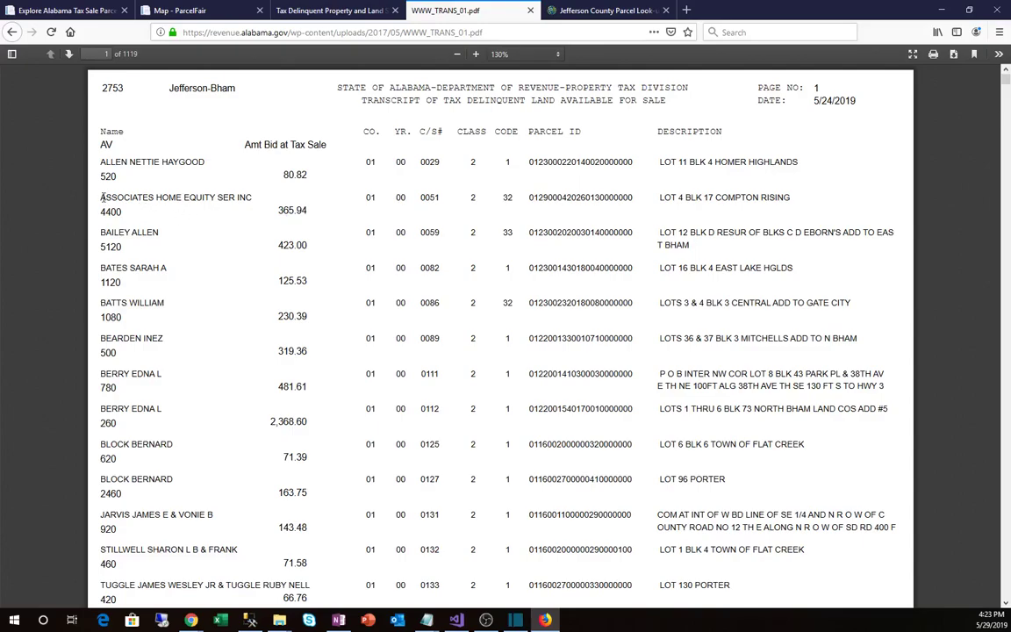
pyautogui.moveTo(102, 197); pyautogui.dragTo(252, 199)
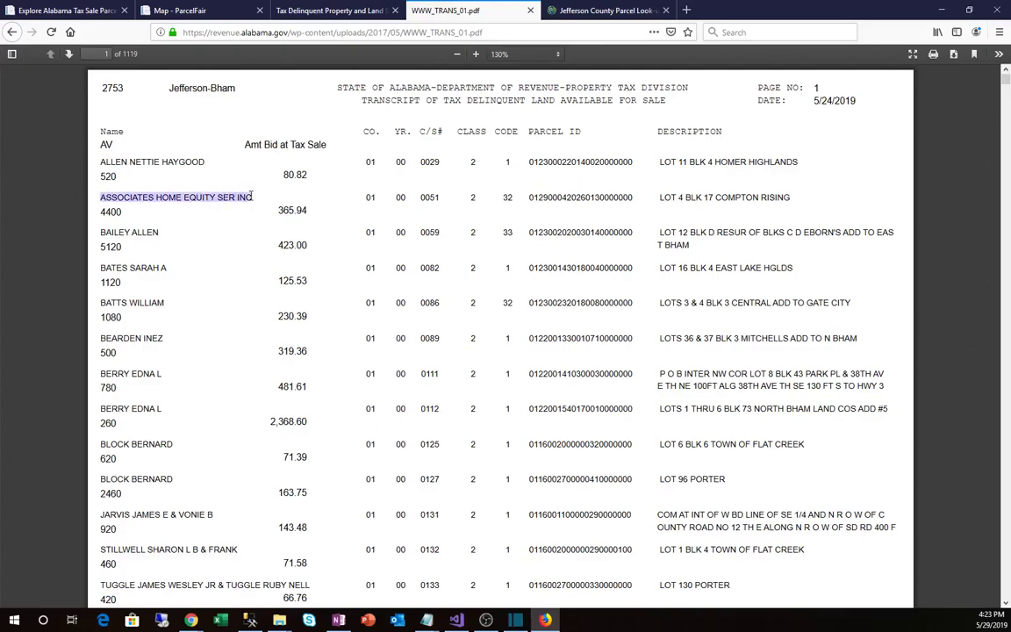
pyautogui.doubleClick(292, 211)
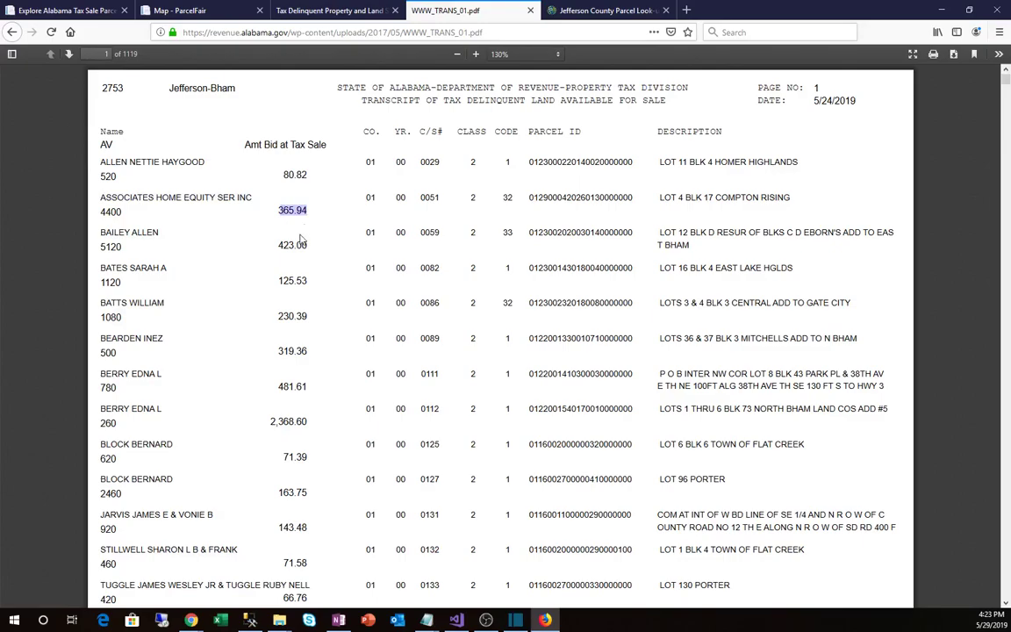
pyautogui.doubleClick(527, 197)
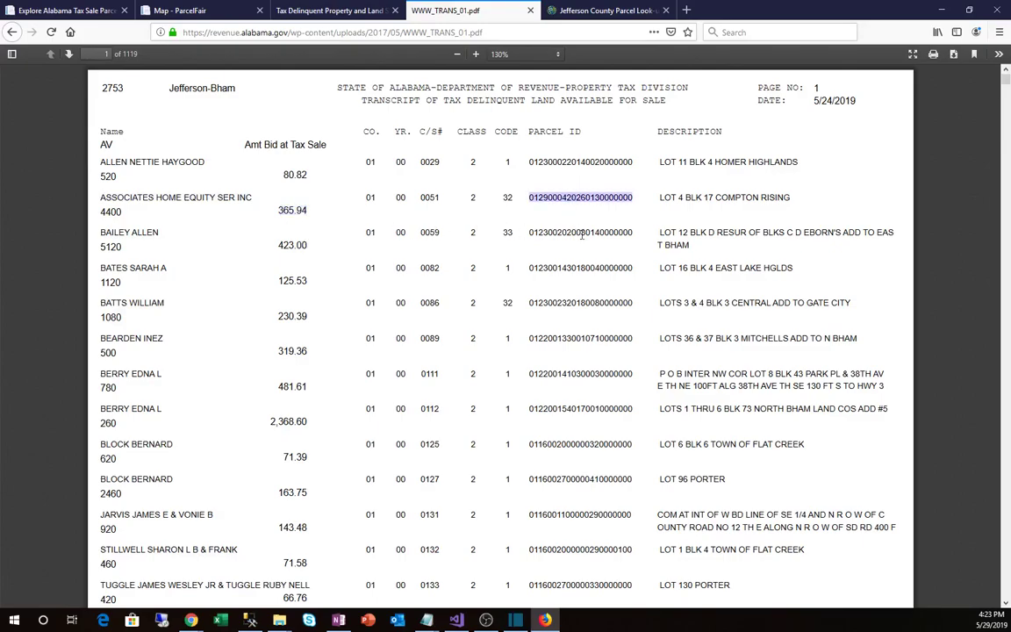
pyautogui.doubleClick(400, 198)
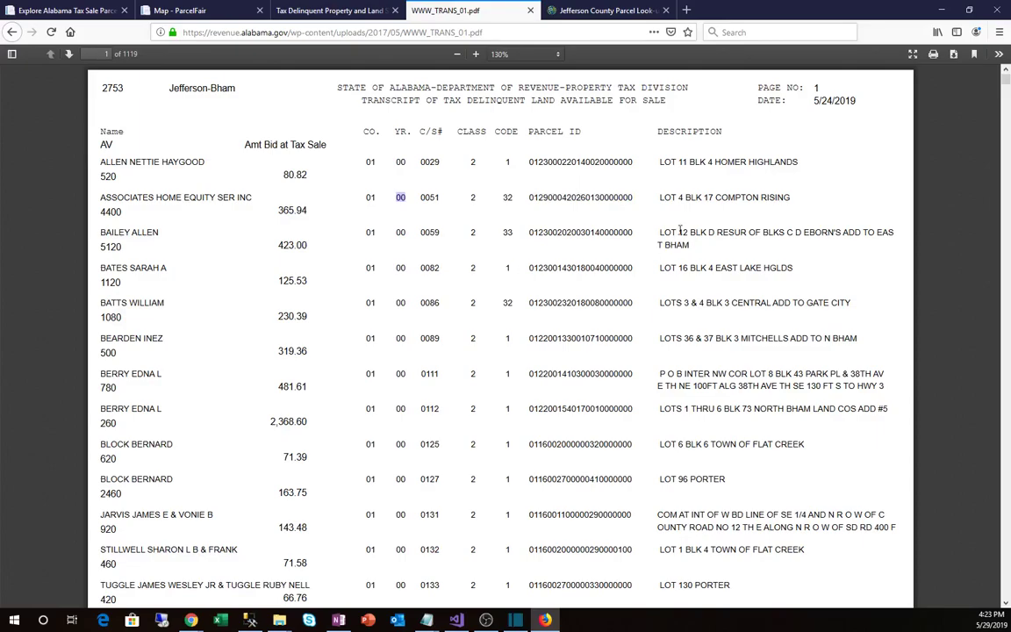
pyautogui.moveTo(667, 199); pyautogui.dragTo(781, 199)
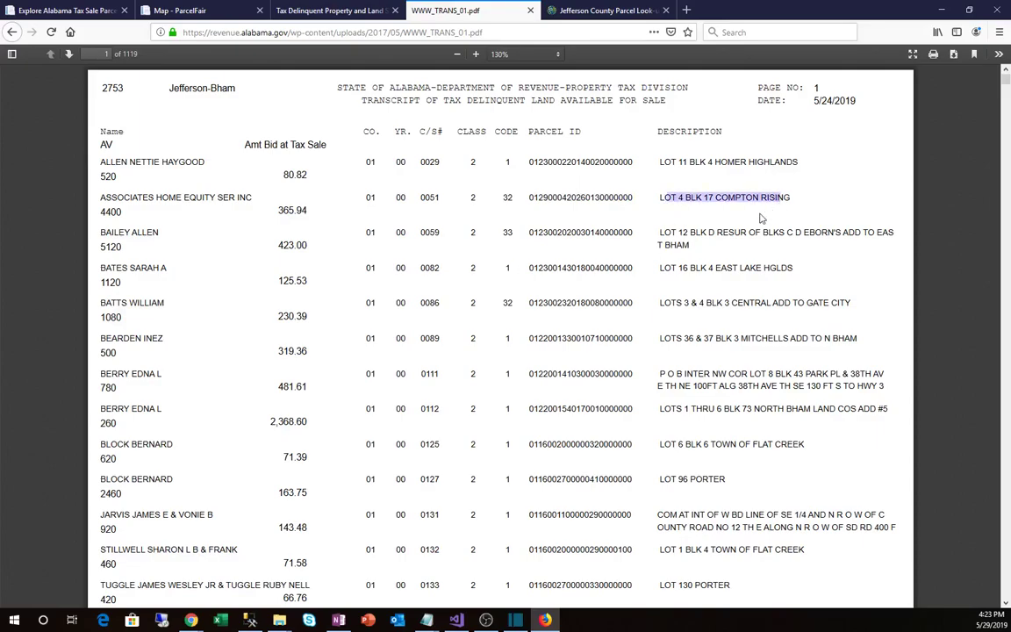
pyautogui.click(761, 220)
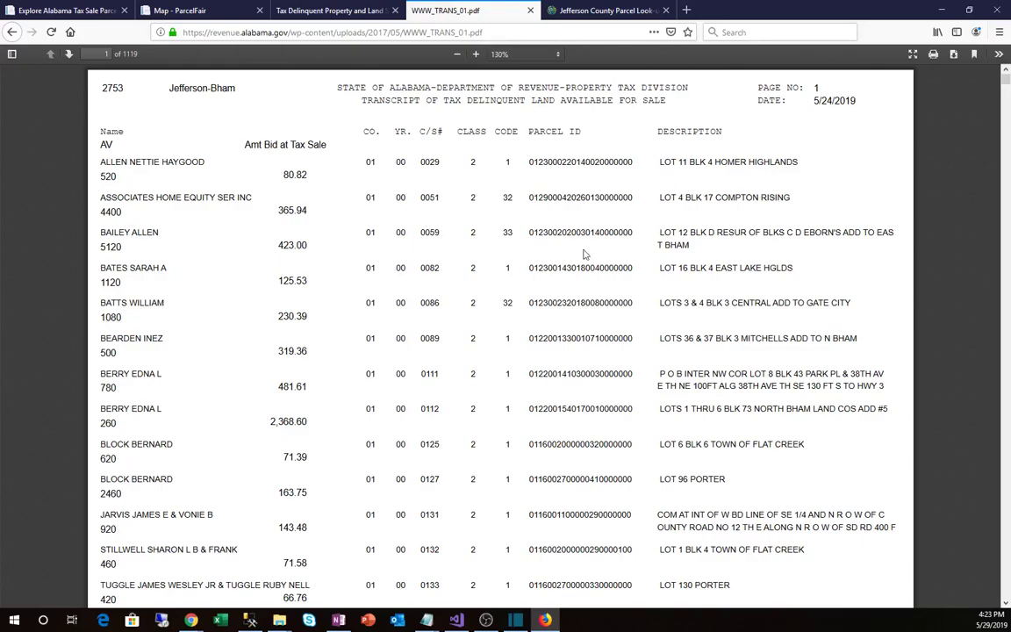
# Copy the parcel ID of the Associates Home Equity Ser Inc entry and search for it in the Jefferson County Parcel Look-up
pyautogui.doubleClick(587, 198)
pyautogui.hotkey('ctrl', 'c')
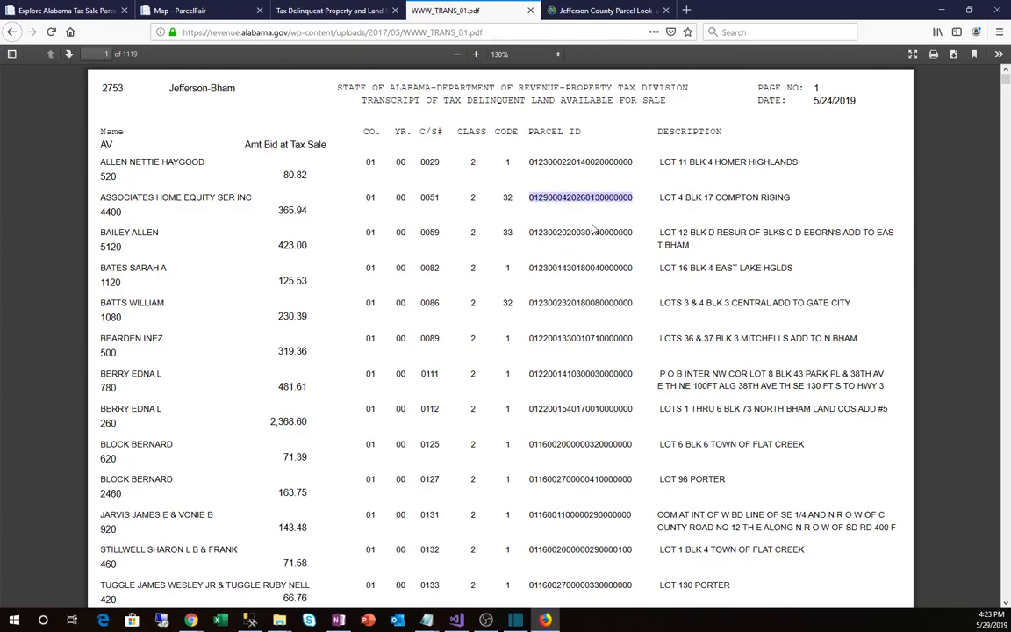
pyautogui.click(592, 12)
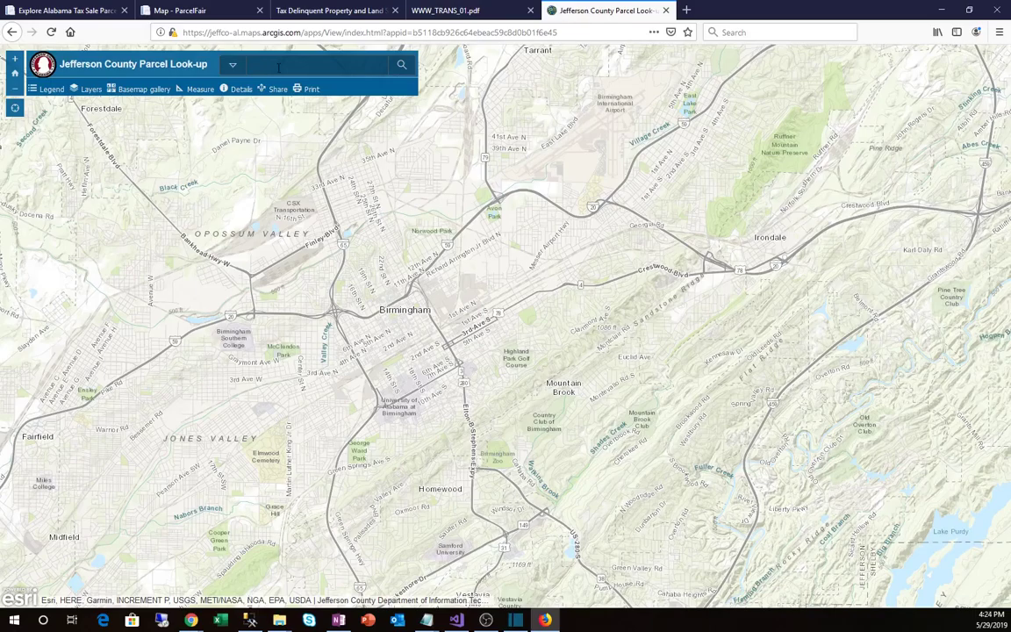
pyautogui.hotkey('ctrl', 'v')
pyautogui.click(401, 64)
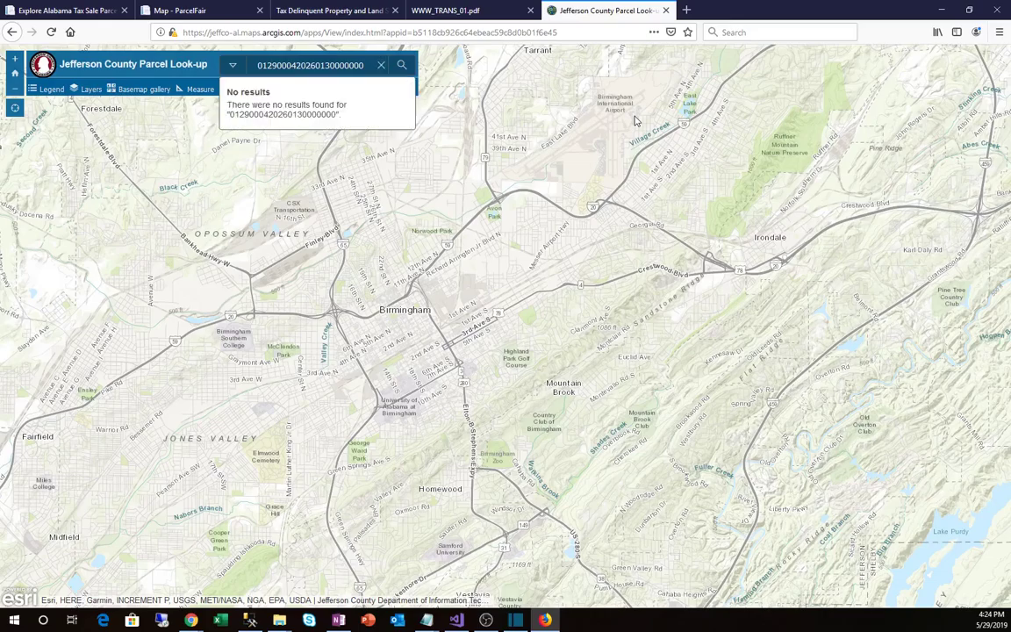
# Copy the owner name ASSOCIATES HOME EQUITY SER INC from the transcript, search the parcel look-up for it, and view the parcel's surrounding blocks
pyautogui.click(522, 6)
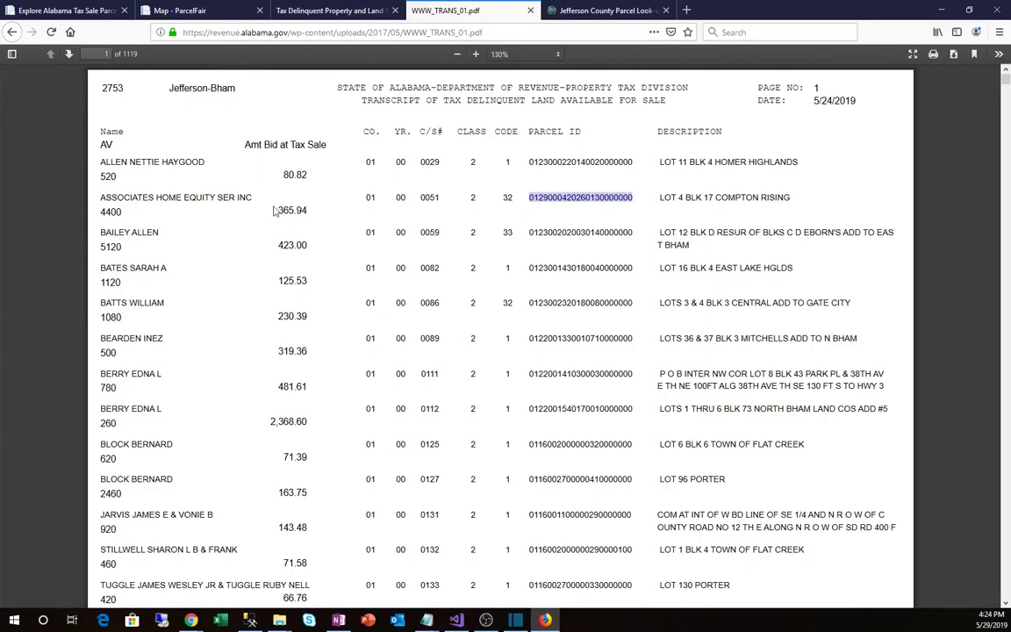
pyautogui.moveTo(230, 180); pyautogui.dragTo(251, 199)
pyautogui.hotkey('ctrl', 'c')
pyautogui.click(107, 198)
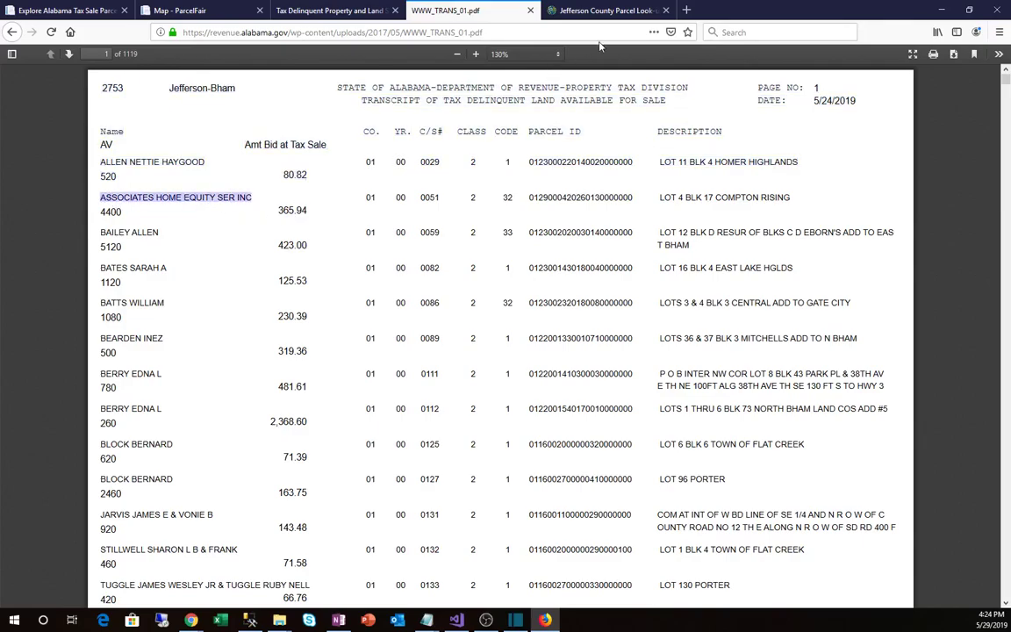
pyautogui.click(606, 10)
pyautogui.doubleClick(333, 65)
pyautogui.hotkey('ctrl', 'v')
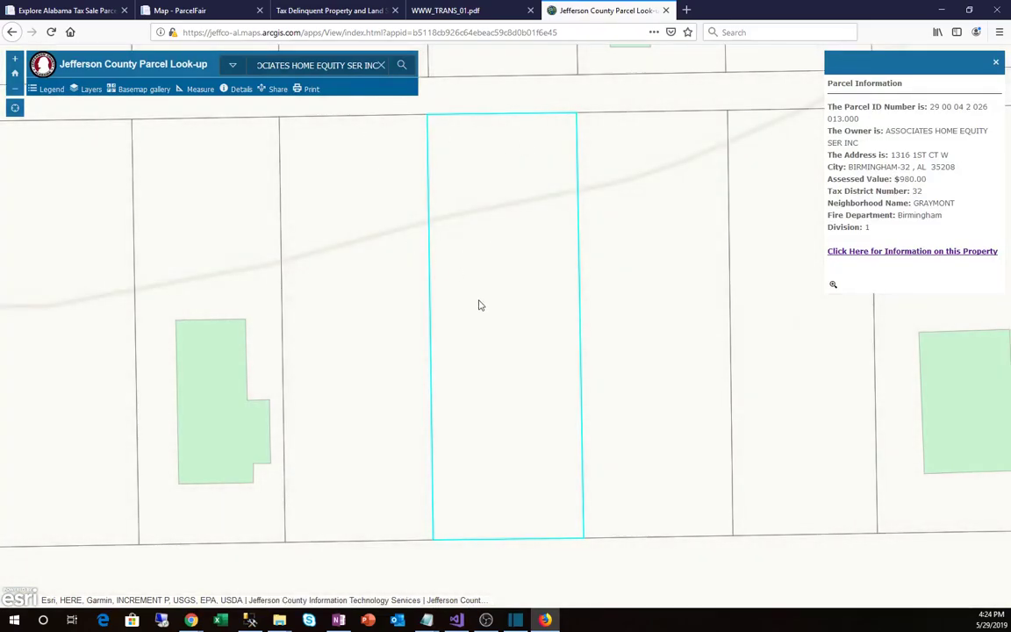
pyautogui.scroll(-2, 482, 308)
pyautogui.moveTo(497, 316); pyautogui.dragTo(515, 365)
pyautogui.scroll(-1, 463, 347)
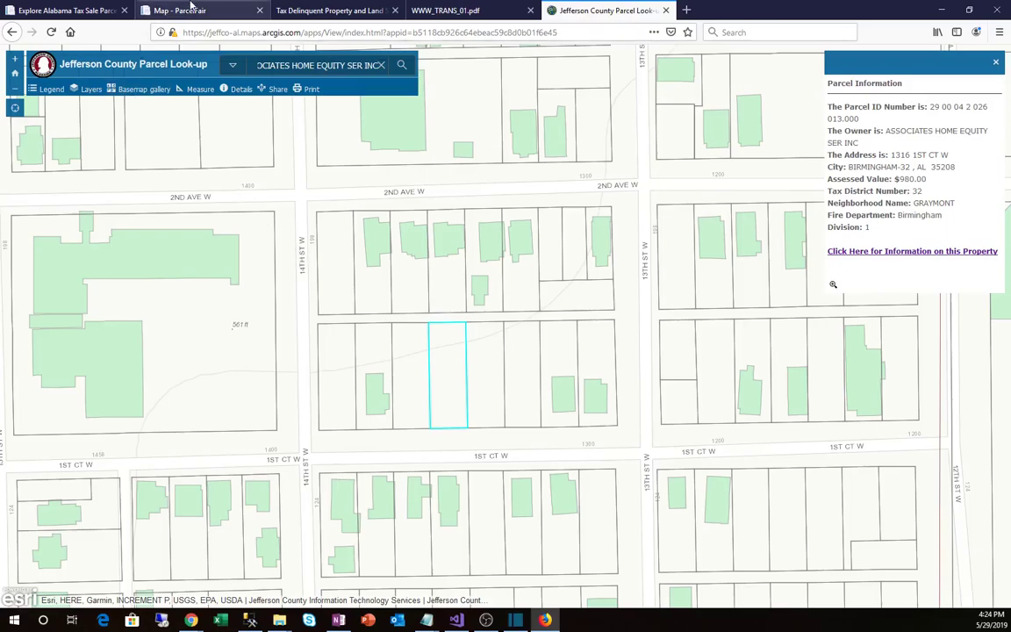
# Switch to the ParcelFair map and inspect the summaries of four orange parcels around 15th Ave N and 13th Ave N, closing them when done
pyautogui.click(192, 10)
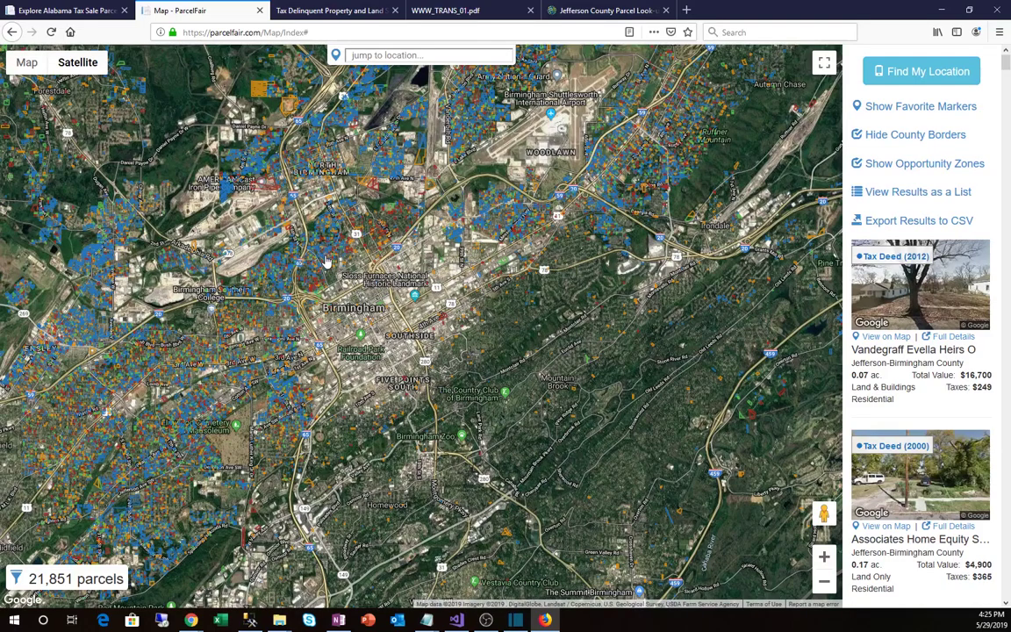
pyautogui.scroll(1, 330, 253)
pyautogui.scroll(-1, 330, 253)
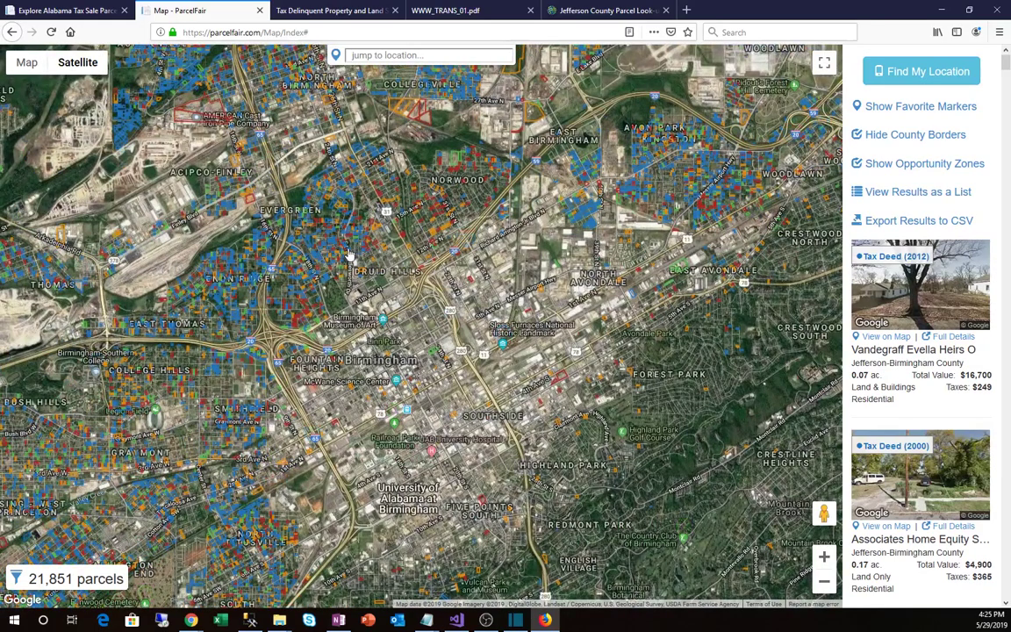
pyautogui.scroll(2, 346, 252)
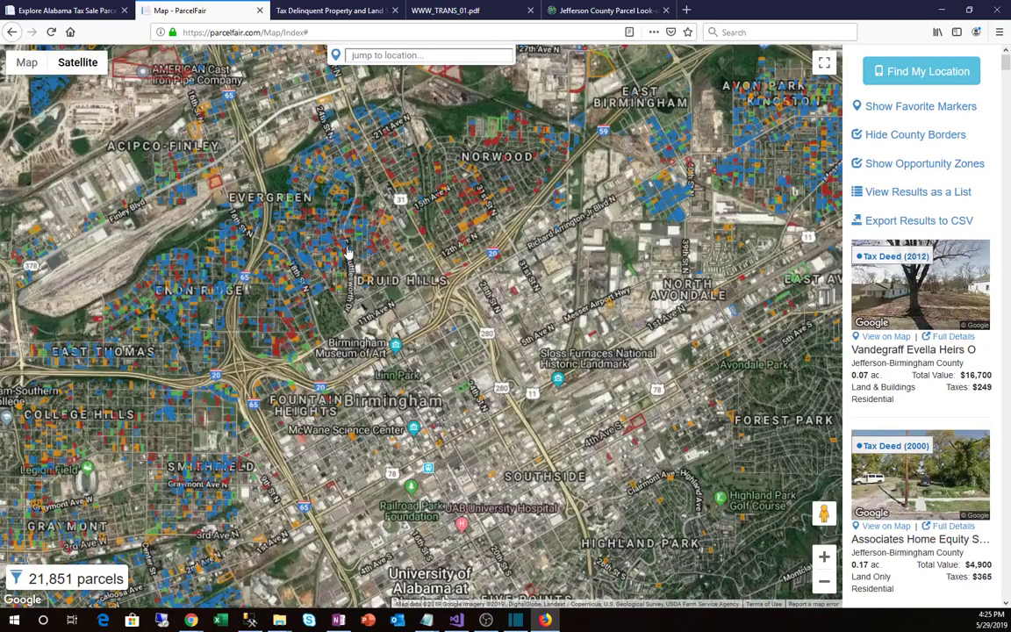
pyautogui.scroll(1, 250, 230)
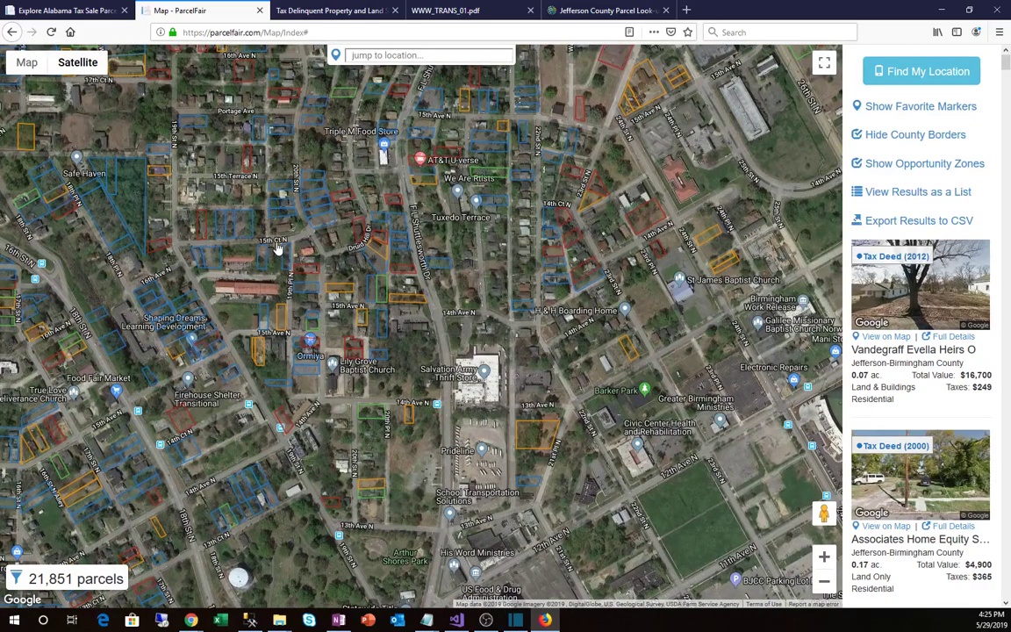
pyautogui.click(408, 303)
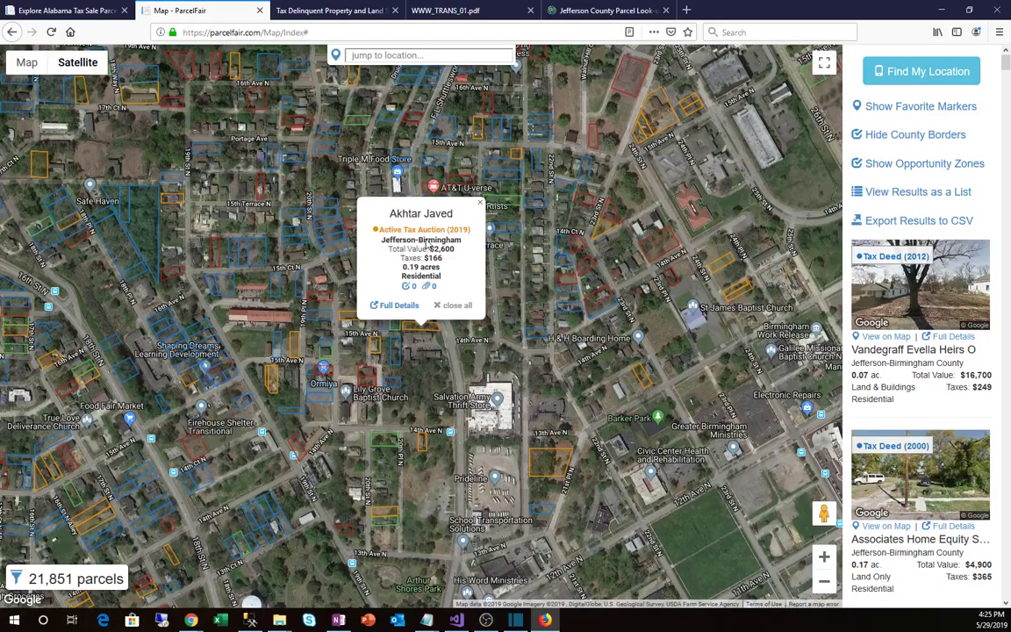
pyautogui.click(455, 305)
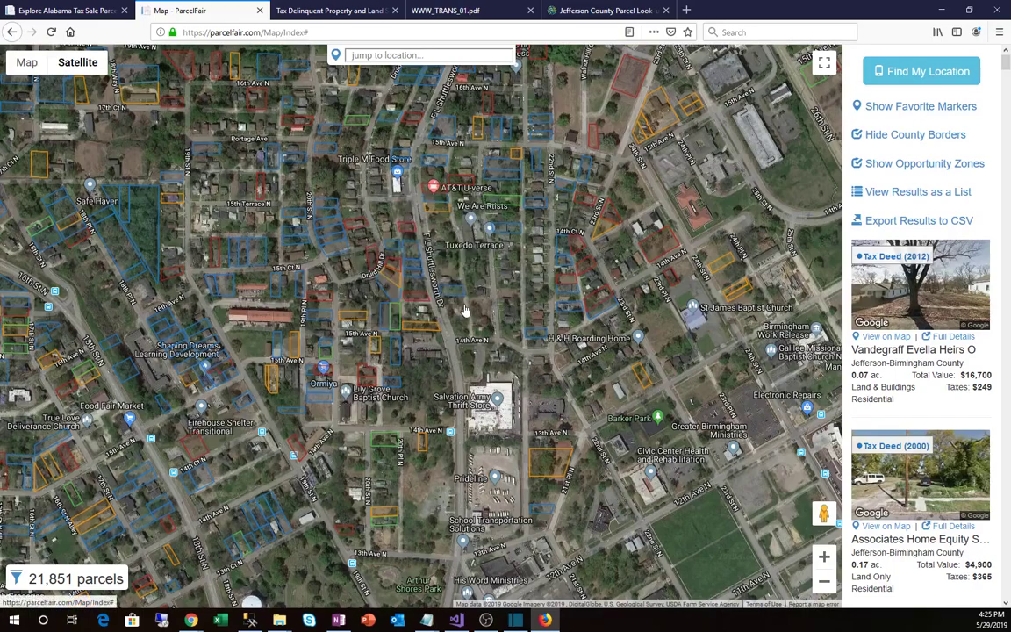
pyautogui.click(354, 316)
pyautogui.click(334, 378)
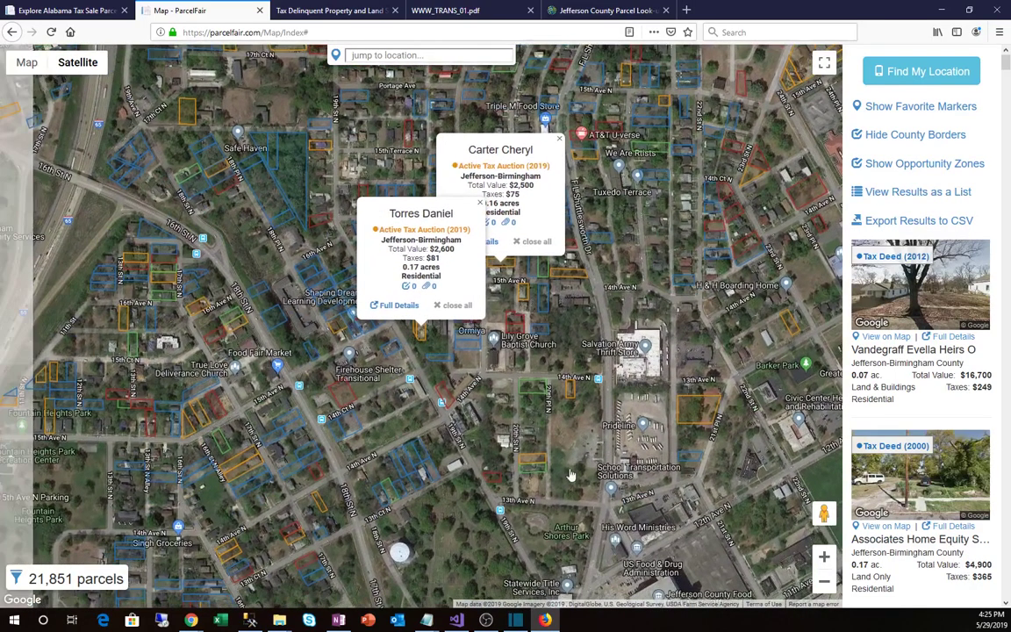
pyautogui.click(698, 405)
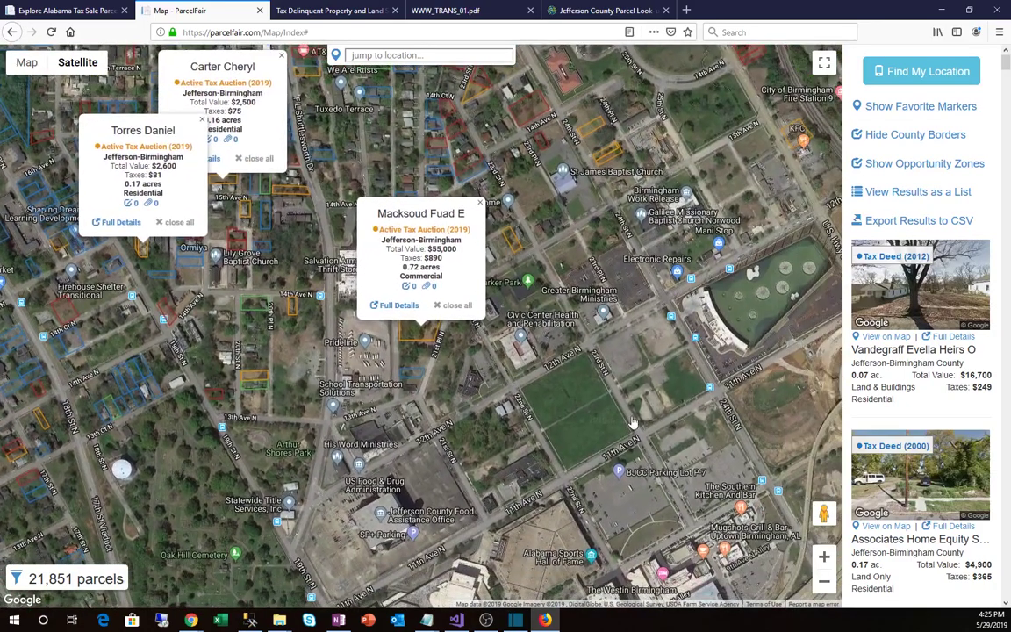
pyautogui.click(453, 305)
# Inspect the summaries of two green-outlined parcels, one beside 21st St N and one near 15th Ave N, closing each
pyautogui.moveTo(272, 207); pyautogui.dragTo(360, 336)
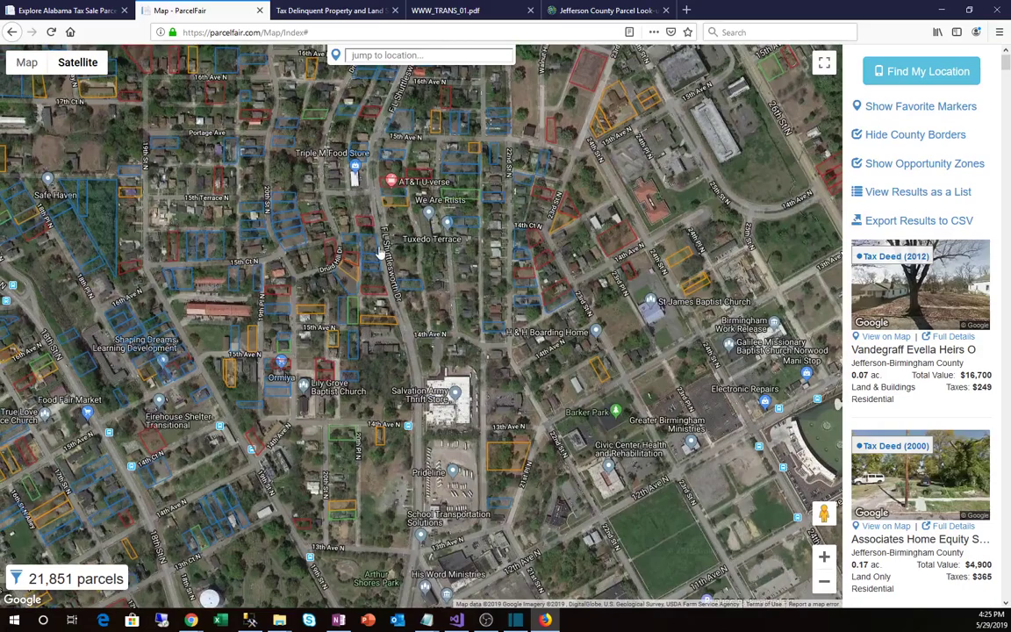
pyautogui.scroll(2, 451, 191)
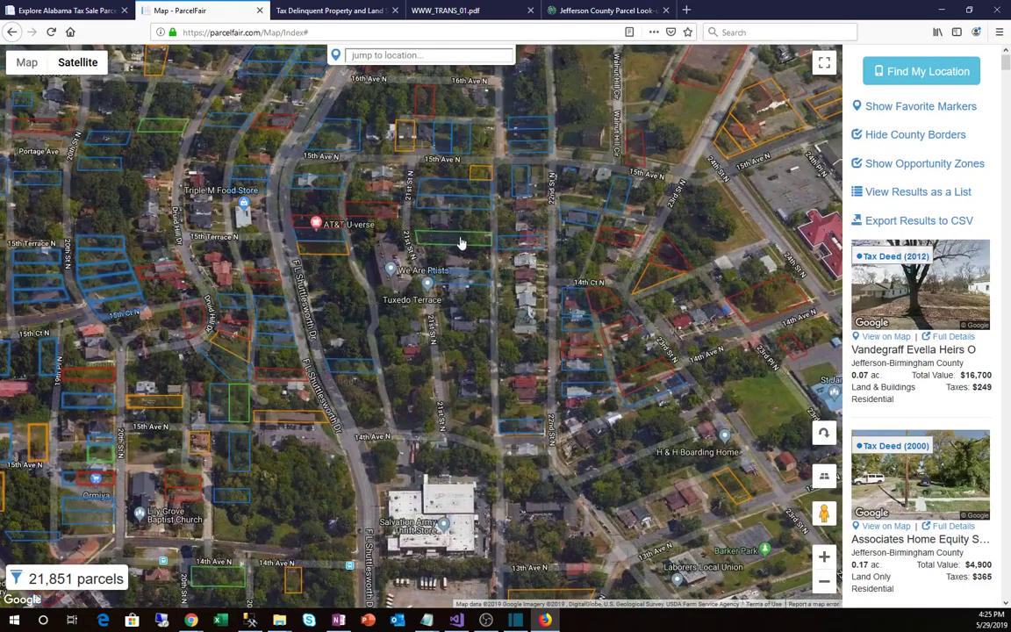
pyautogui.click(463, 240)
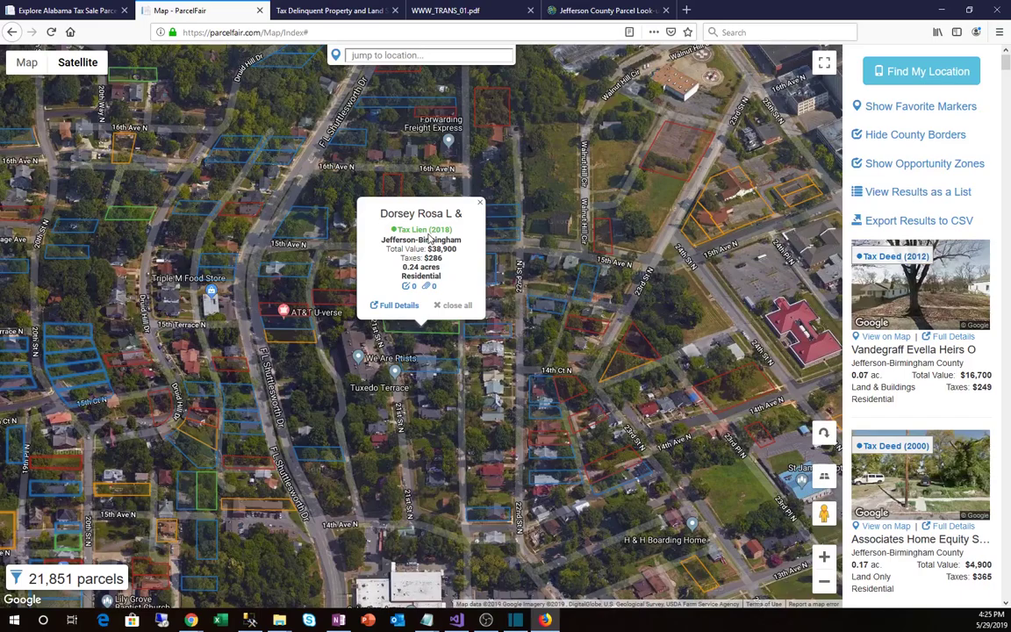
pyautogui.click(457, 305)
pyautogui.click(207, 493)
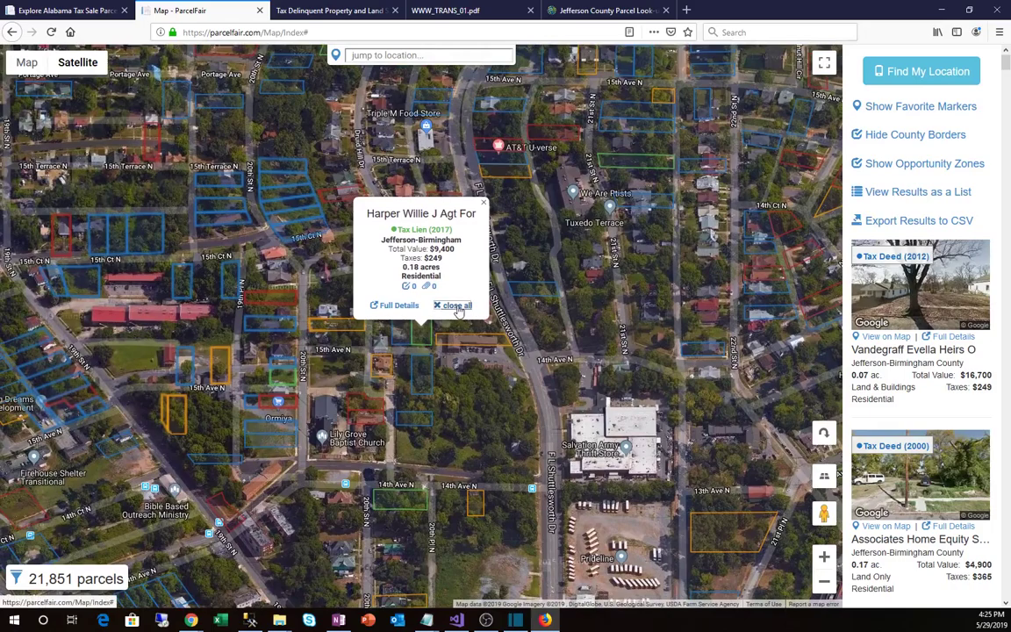
pyautogui.click(456, 306)
# Inspect the summaries of two blue-outlined parcels, one near Druid Hill Dr and one along 15th Ct N
pyautogui.moveTo(571, 241); pyautogui.dragTo(571, 256)
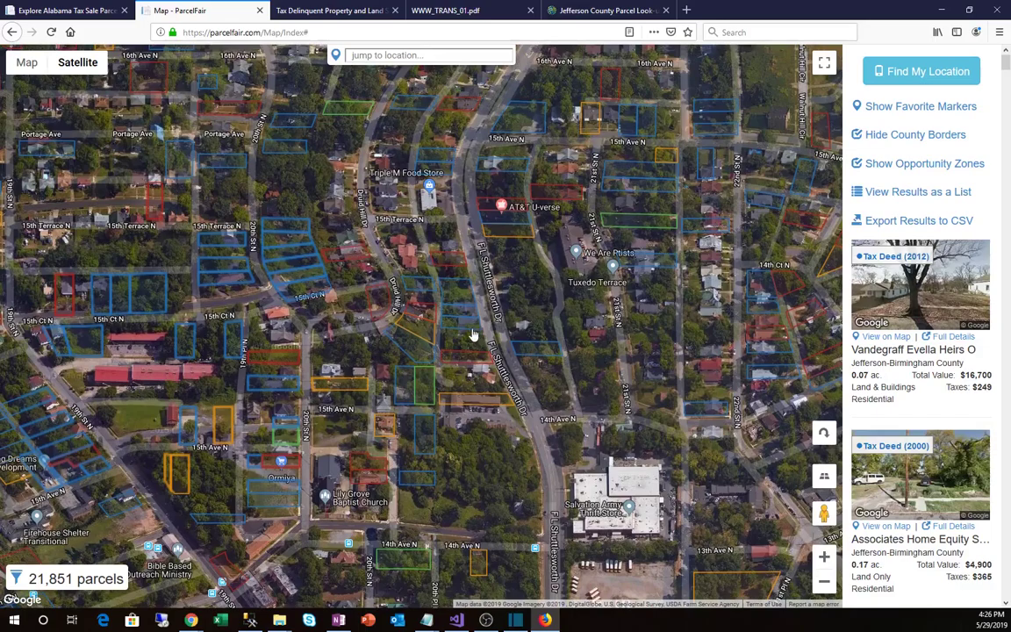
pyautogui.click(427, 301)
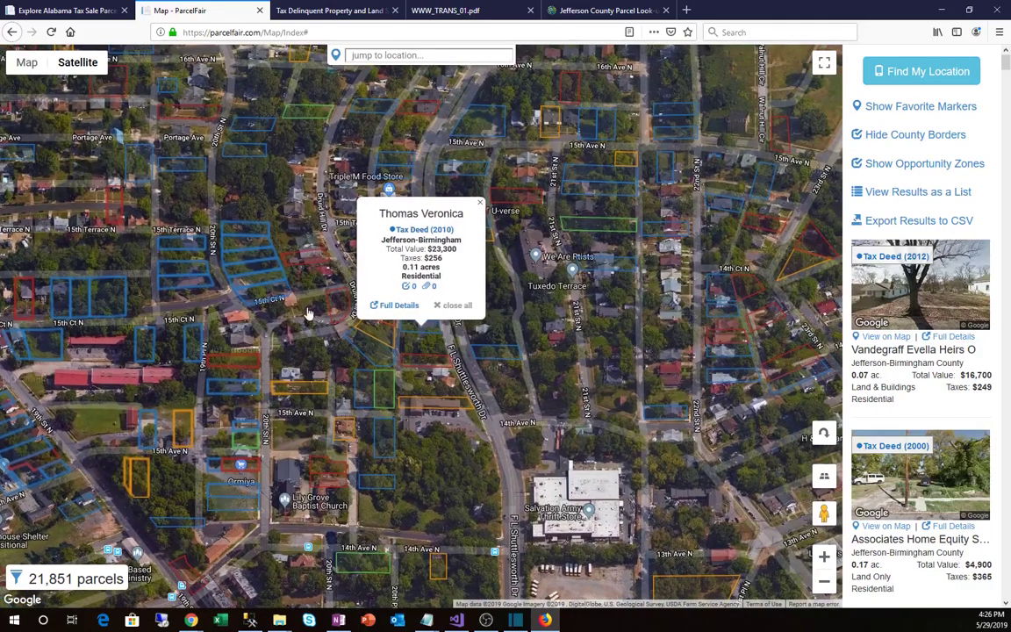
pyautogui.click(258, 282)
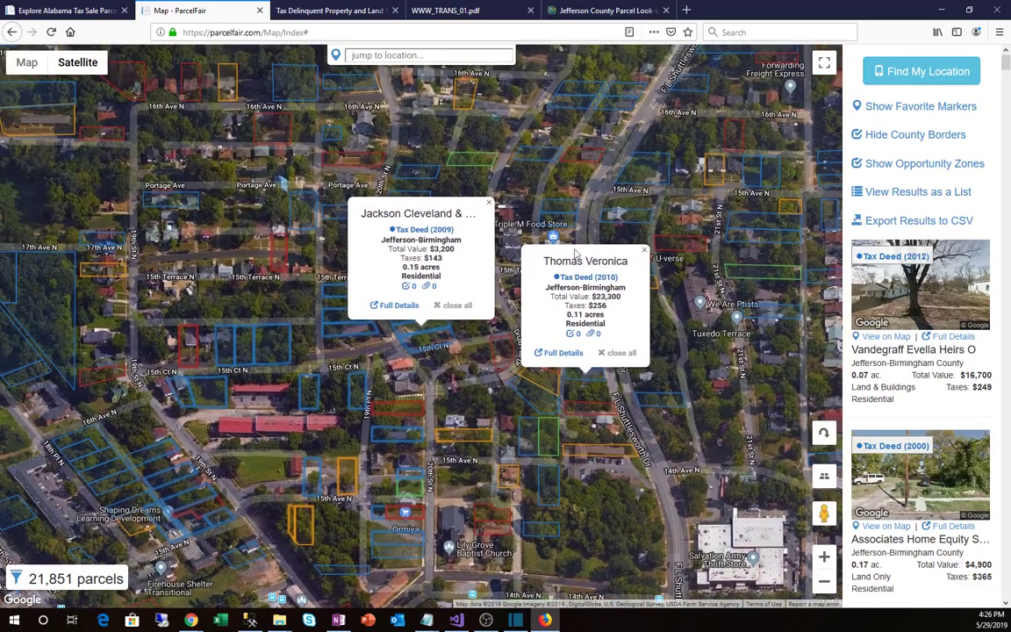
pyautogui.click(580, 162)
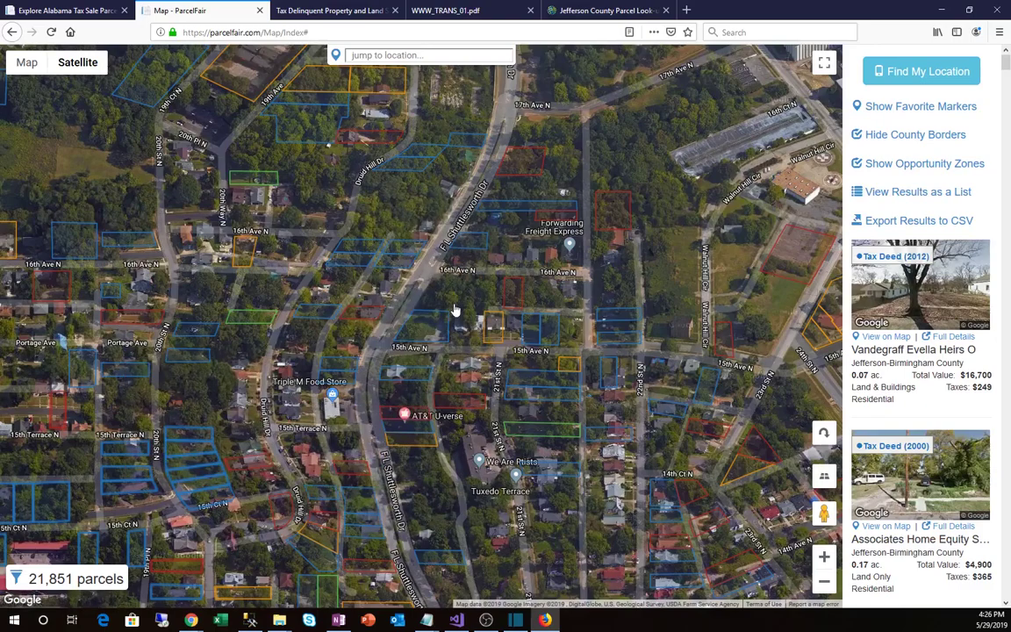
# Inspect the summary of the red-outlined parcel beside 21st St N, south of 15th Ave N, and close it
pyautogui.scroll(1, 480, 419)
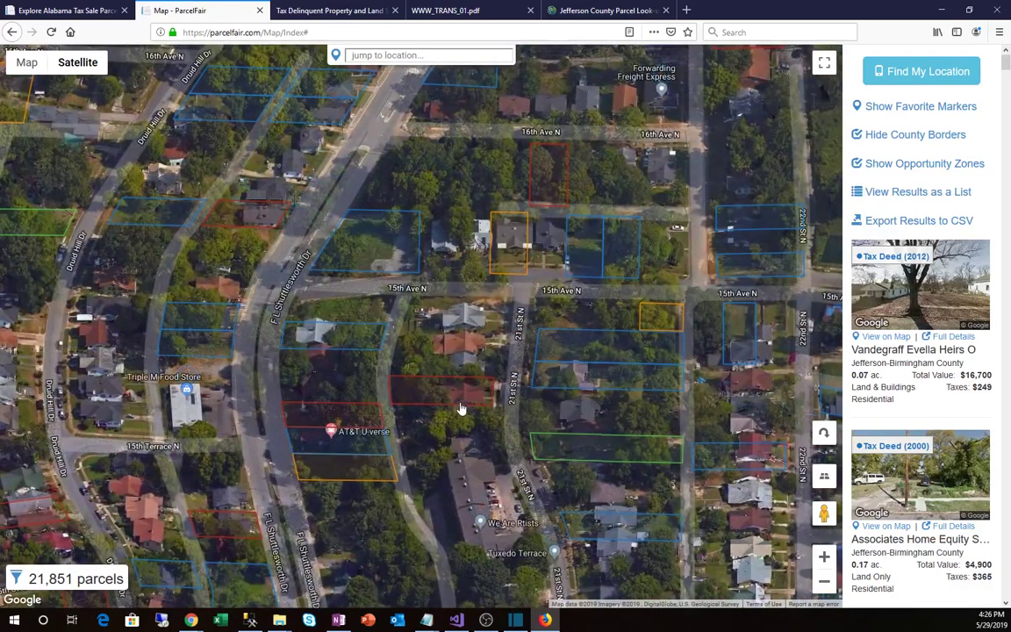
pyautogui.click(463, 402)
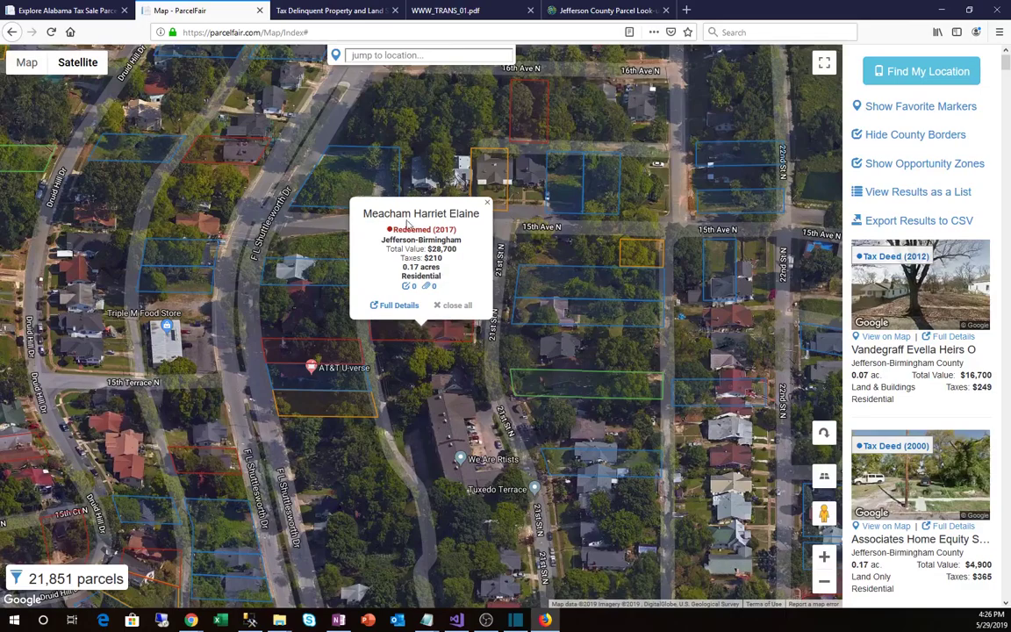
pyautogui.click(456, 305)
# Inspect the summary of an orange-outlined parcel near 31st St N and 13th Ave N in the Norwood area, and close it
pyautogui.scroll(-2, 459, 304)
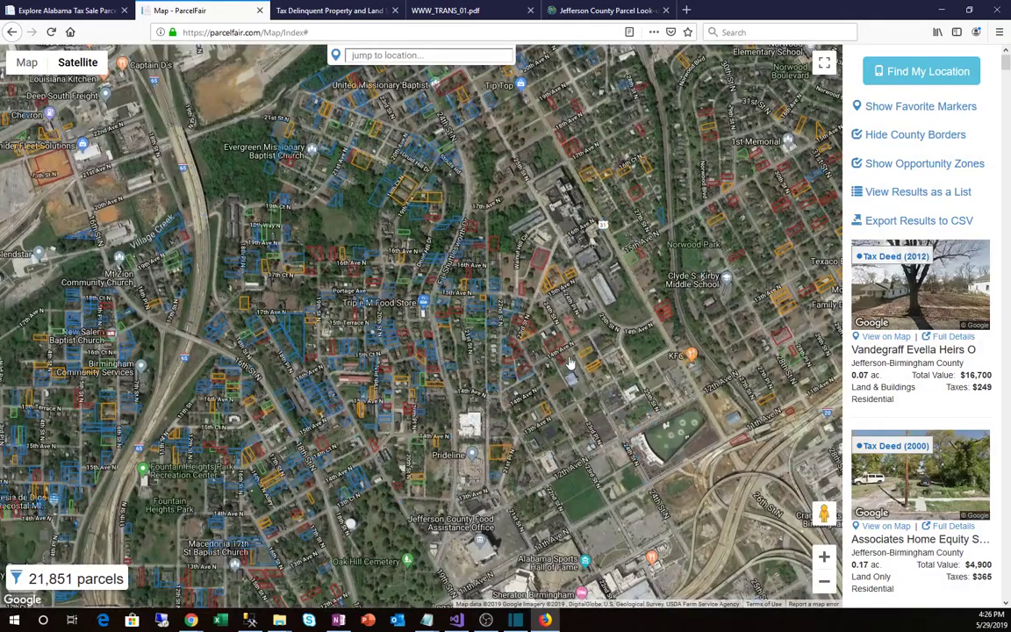
pyautogui.scroll(-1, 514, 351)
pyautogui.moveTo(610, 383); pyautogui.dragTo(282, 397)
pyautogui.scroll(1, 371, 310)
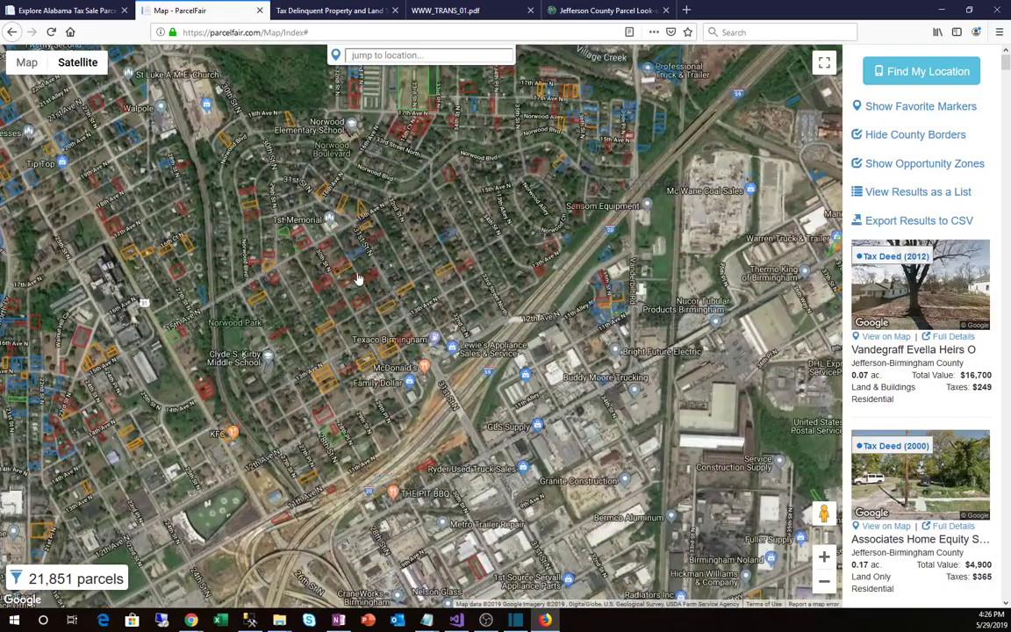
pyautogui.scroll(2, 392, 265)
pyautogui.scroll(1, 392, 265)
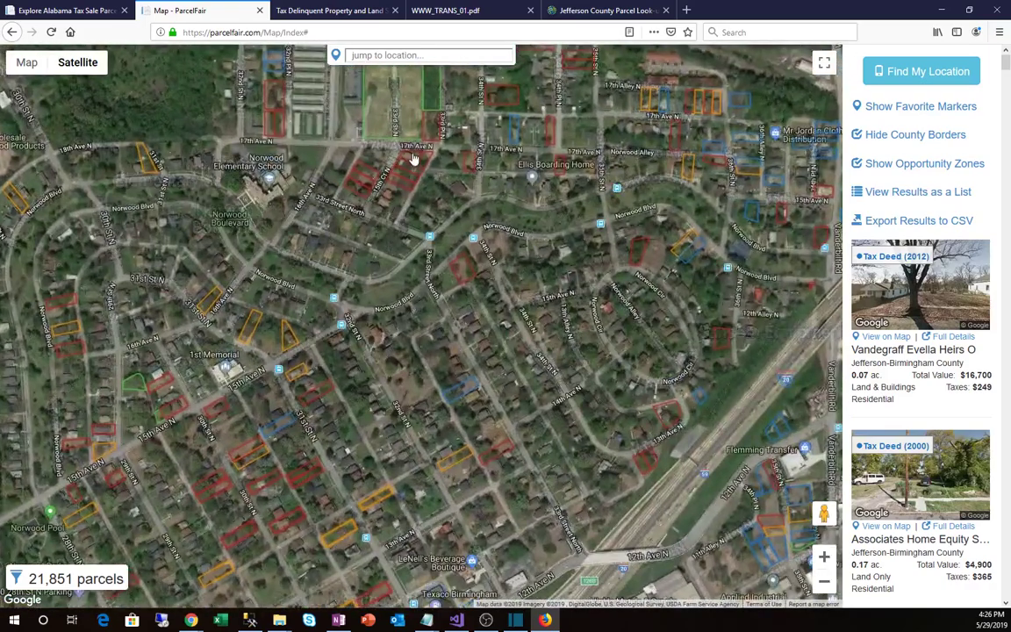
pyautogui.scroll(2, 352, 434)
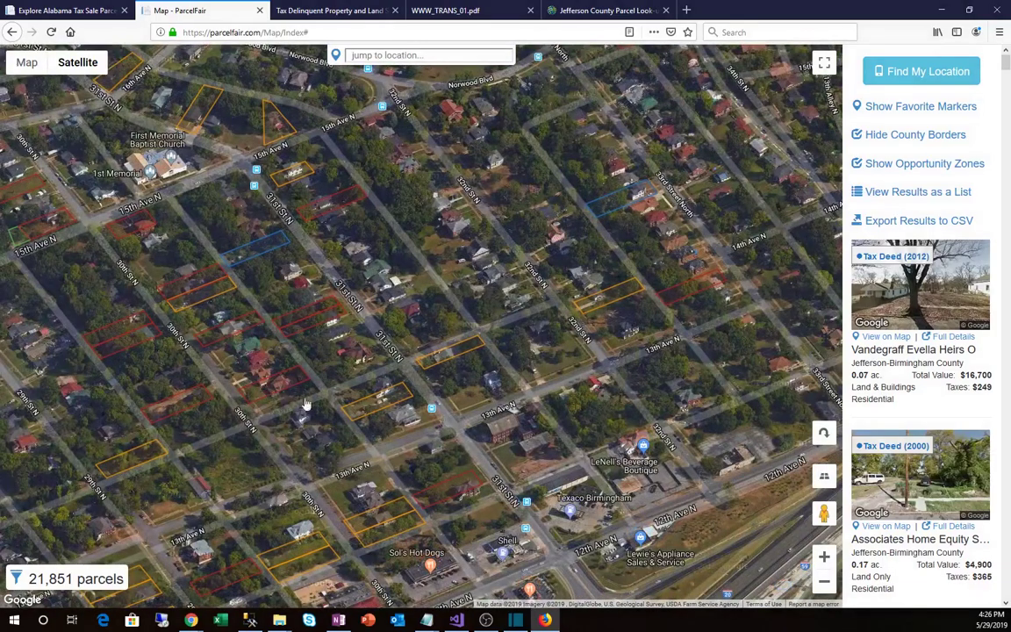
pyautogui.click(379, 395)
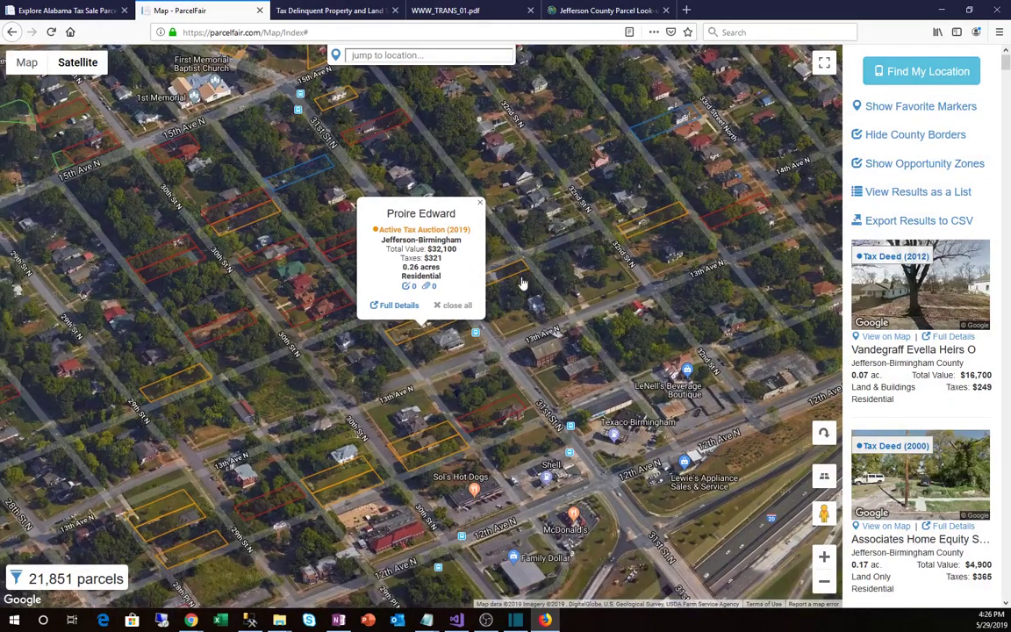
pyautogui.click(458, 306)
# Examine the cluster of blue-outlined parcels around 38th Alley N and 9th Ave N, east of Norwood
pyautogui.scroll(-4, 526, 316)
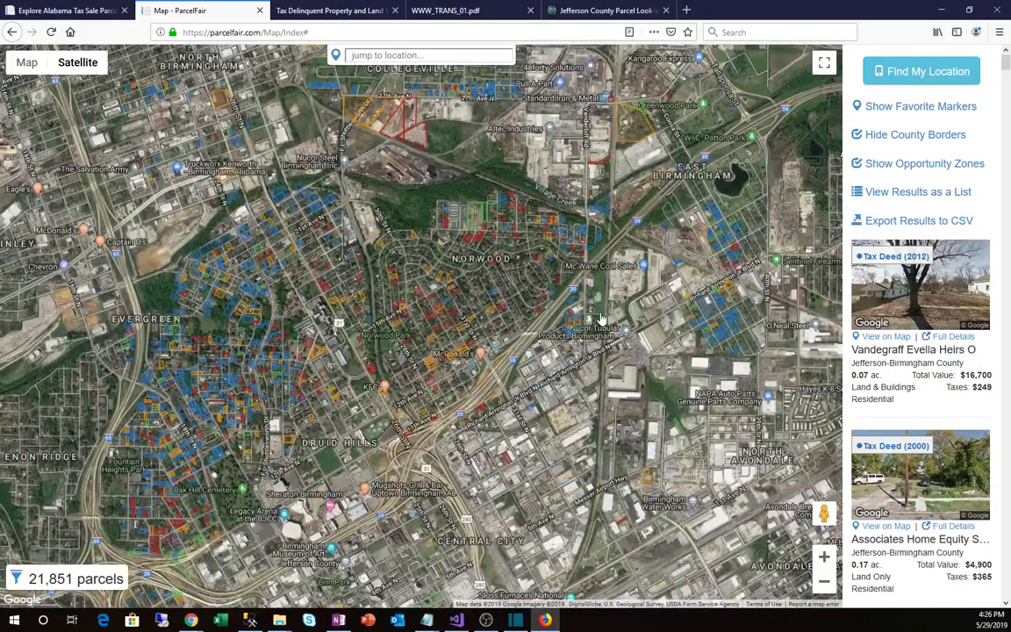
pyautogui.moveTo(602, 318); pyautogui.dragTo(148, 369)
pyautogui.scroll(2, 298, 351)
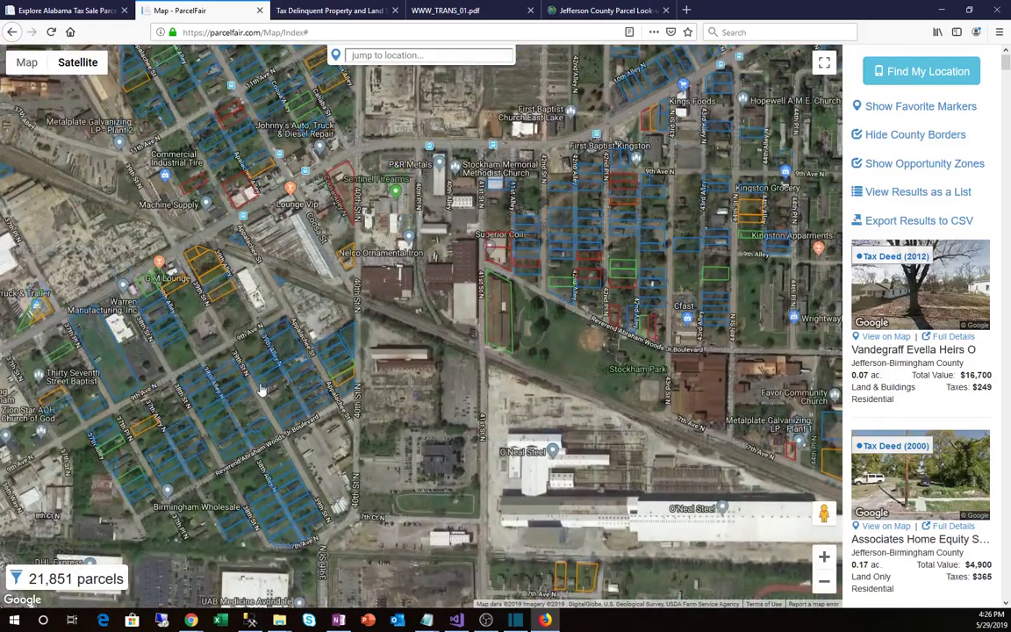
pyautogui.moveTo(260, 390); pyautogui.dragTo(372, 349)
pyautogui.scroll(1, 334, 352)
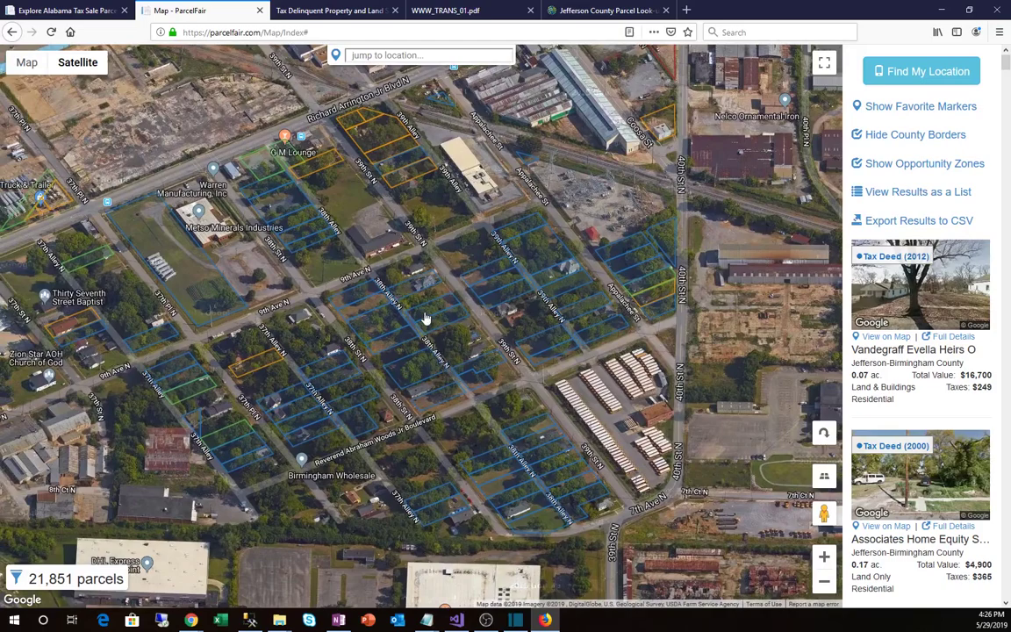
# Open the search filters and widen the county filter to All Counties
pyautogui.click(18, 579)
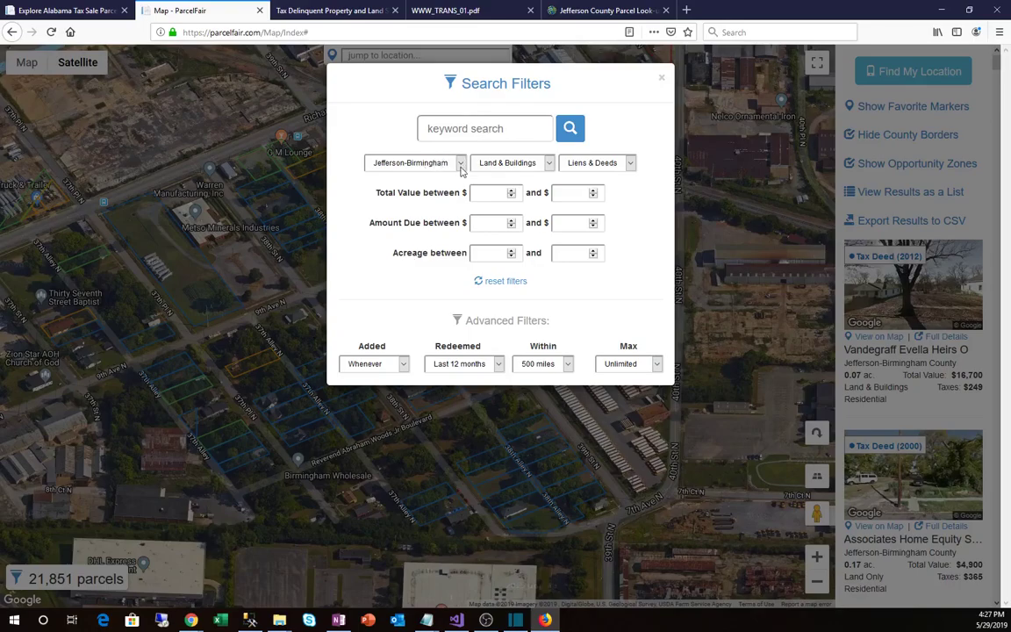
pyautogui.click(416, 161)
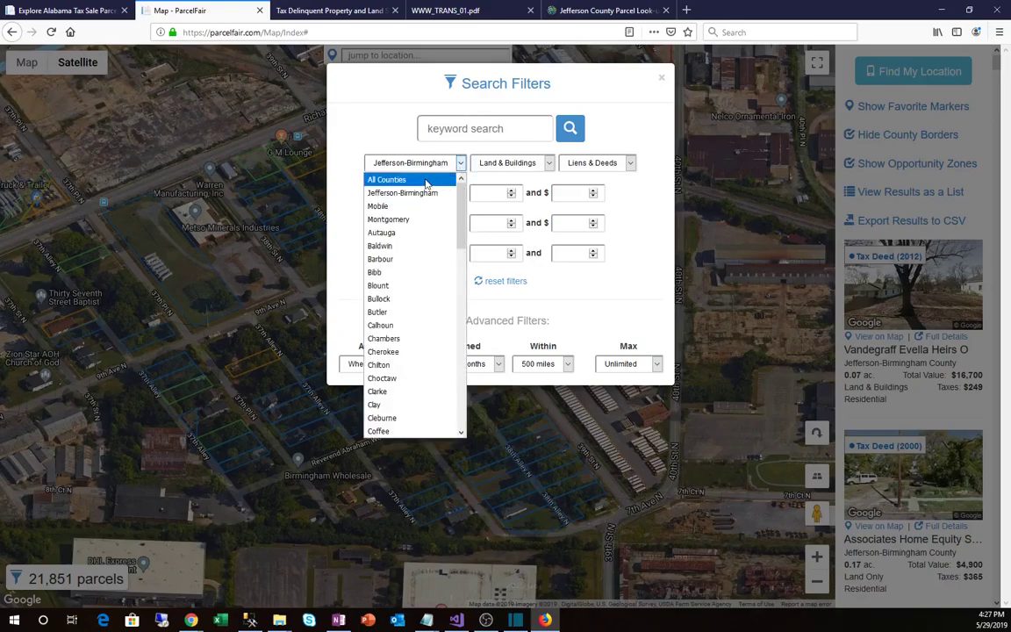
pyautogui.click(426, 180)
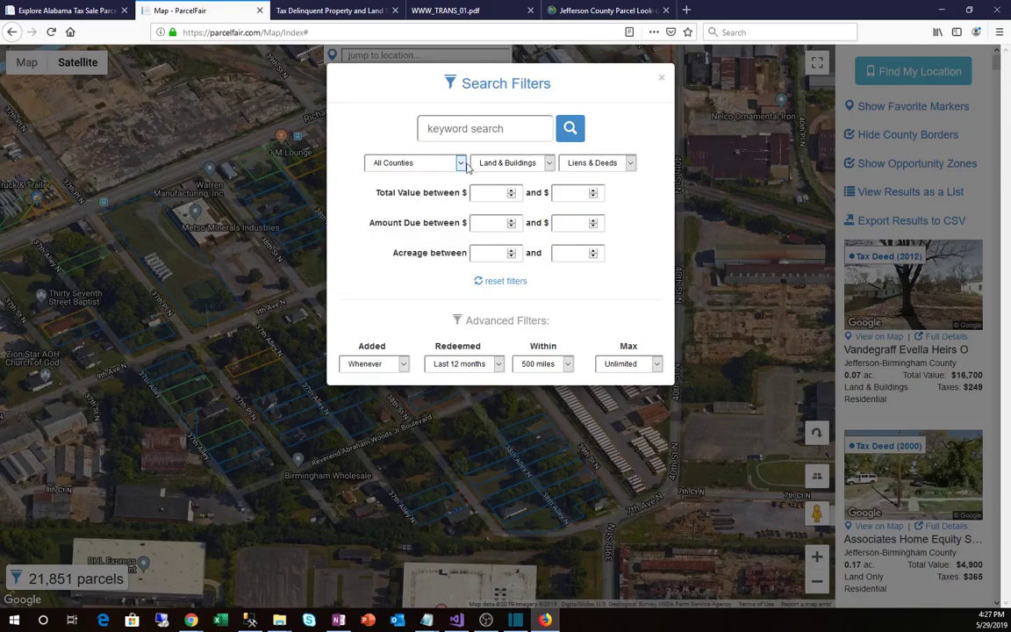
pyautogui.click(460, 163)
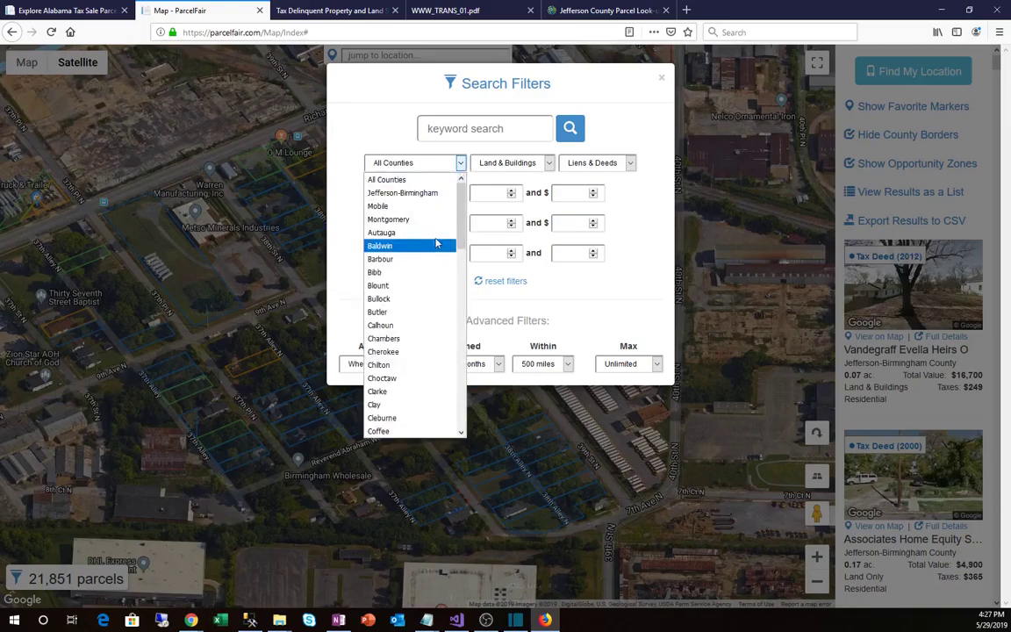
pyautogui.click(432, 185)
# Restrict the search to Buildings Only and Deeds Only with a minimum total value of $30,000, and run it
pyautogui.click(498, 164)
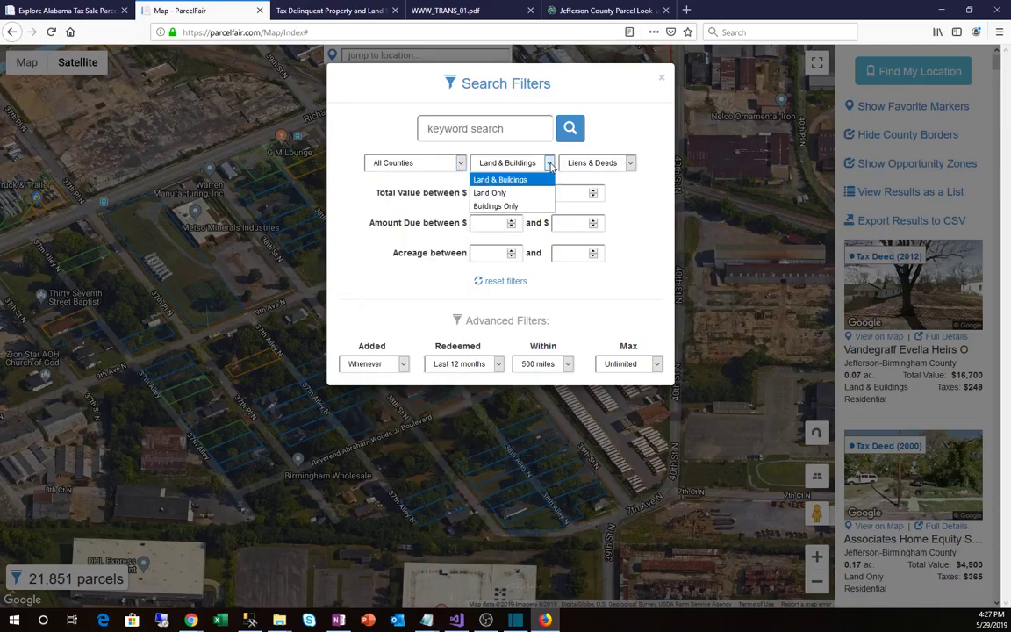
pyautogui.click(506, 208)
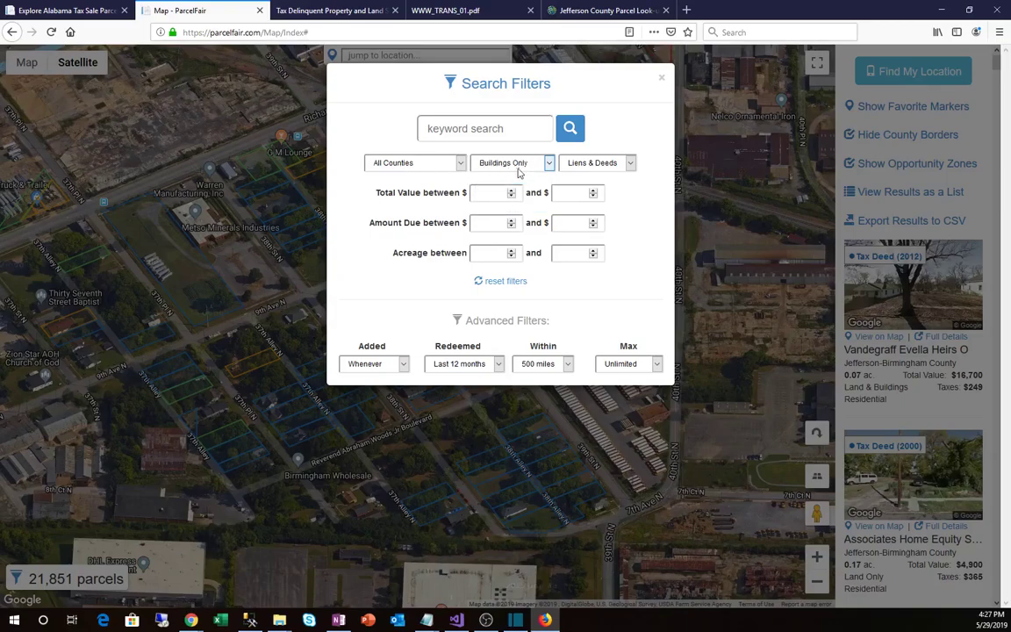
pyautogui.click(631, 164)
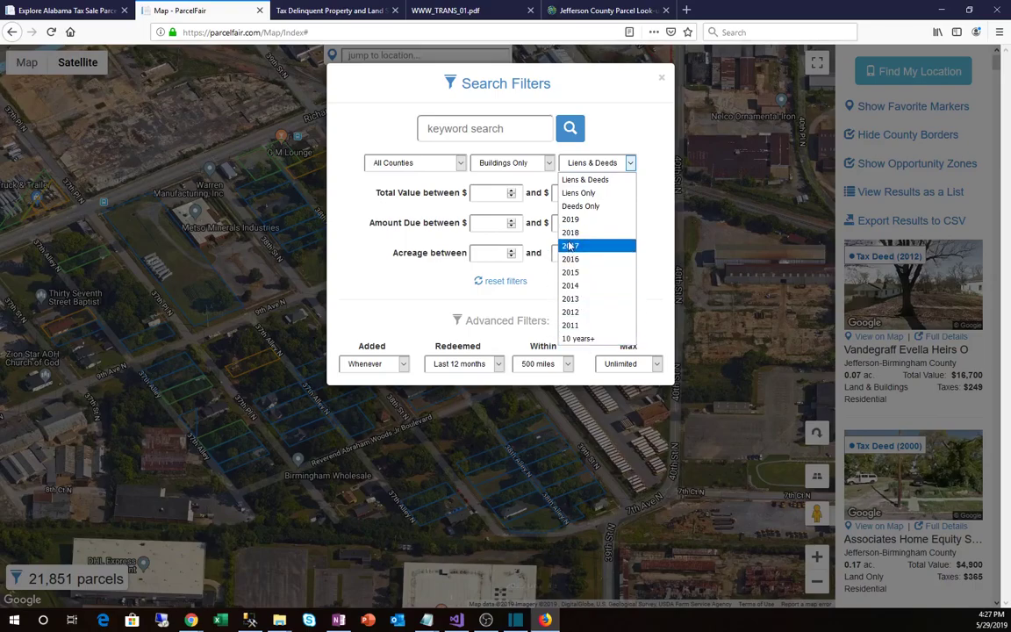
pyautogui.click(577, 210)
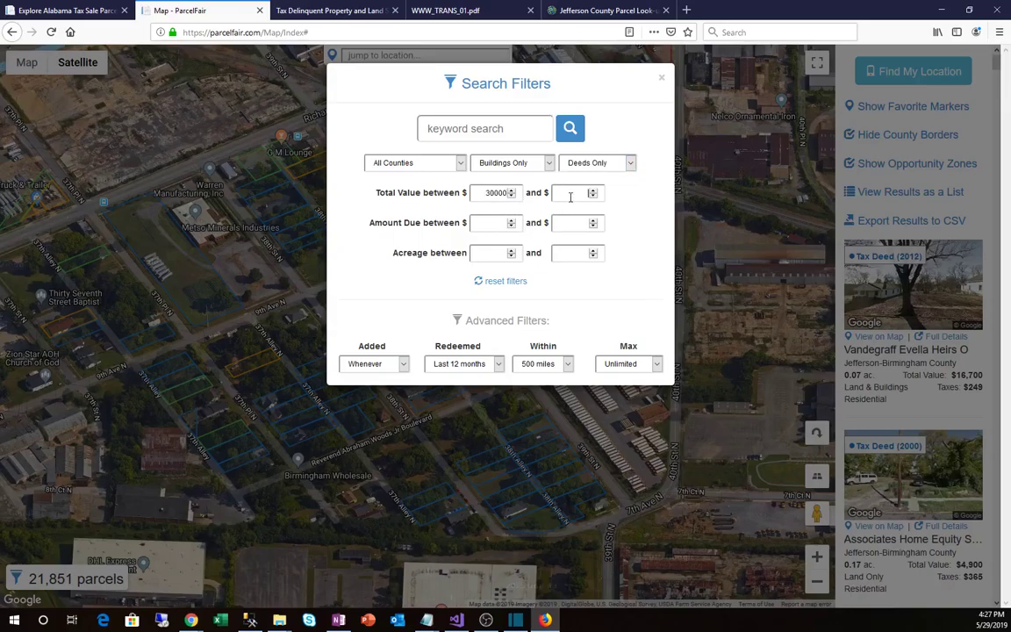
pyautogui.doubleClick(485, 194)
pyautogui.click(571, 129)
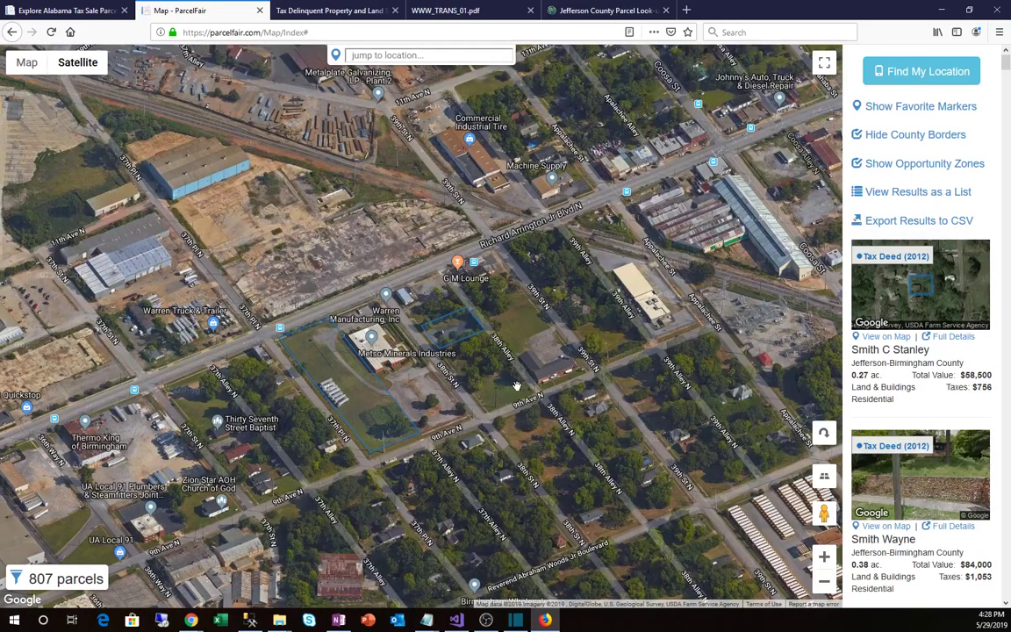
# View the first two listed parcels on the map and open the full details of the second one
pyautogui.click(885, 337)
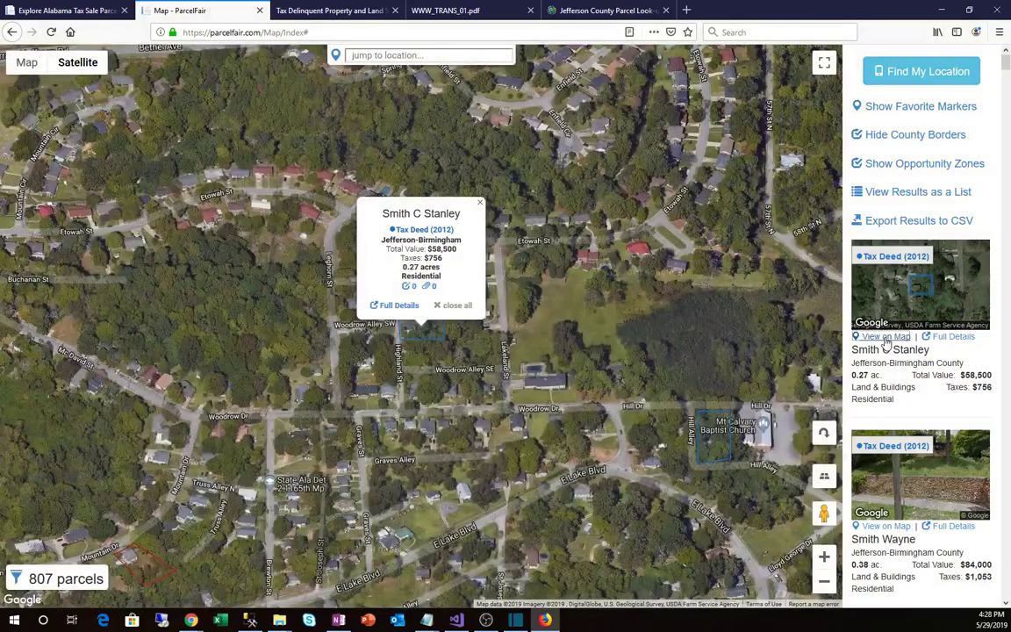
pyautogui.click(886, 526)
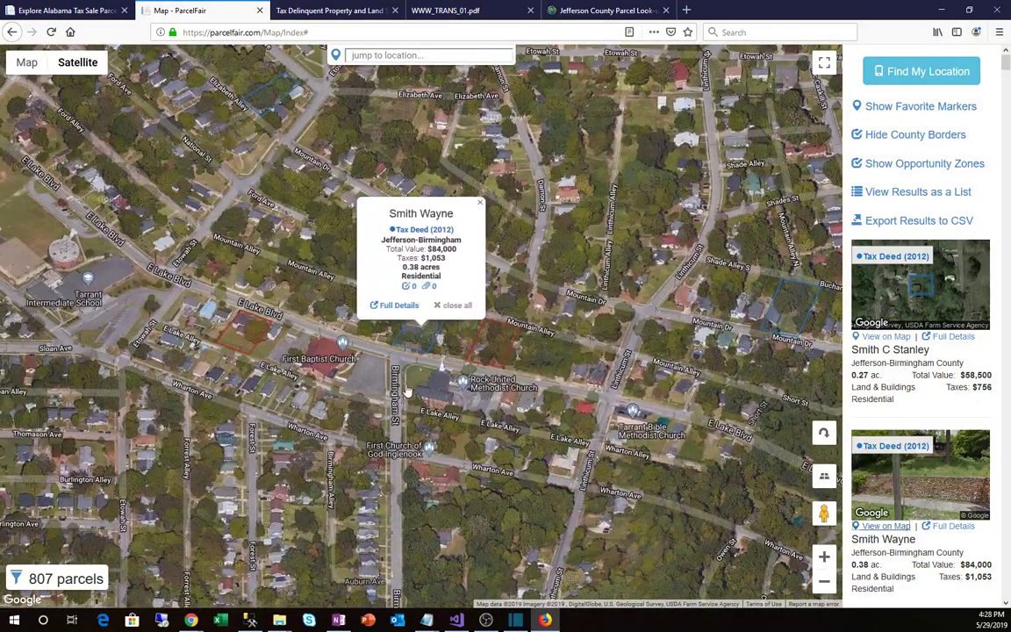
pyautogui.click(400, 305)
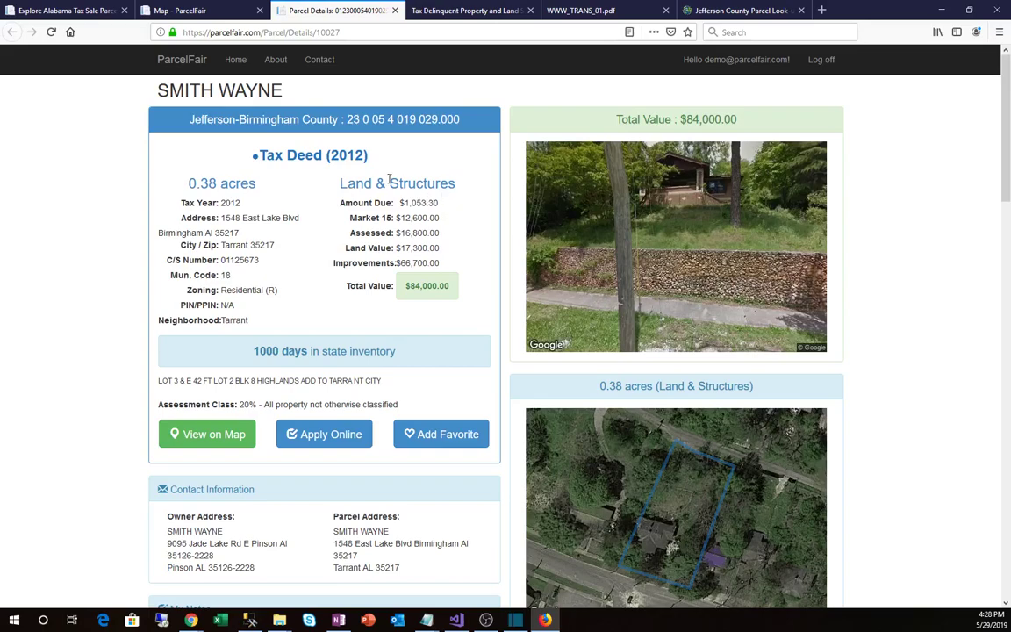
# Review the parcel's property type, total value and zoning on its details page
pyautogui.moveTo(342, 184); pyautogui.dragTo(452, 184)
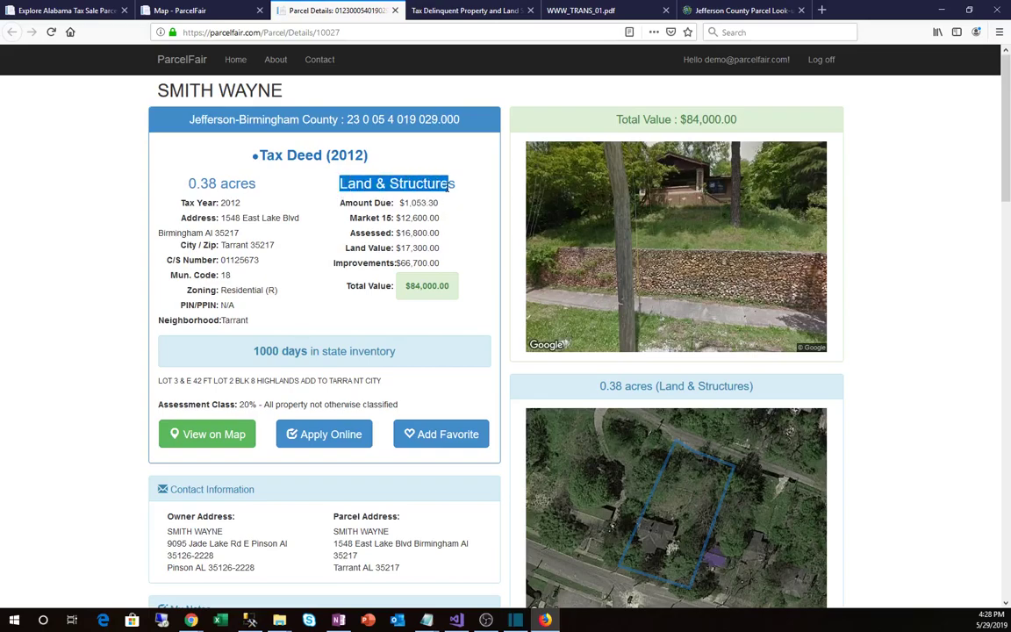
pyautogui.moveTo(407, 286); pyautogui.dragTo(460, 286)
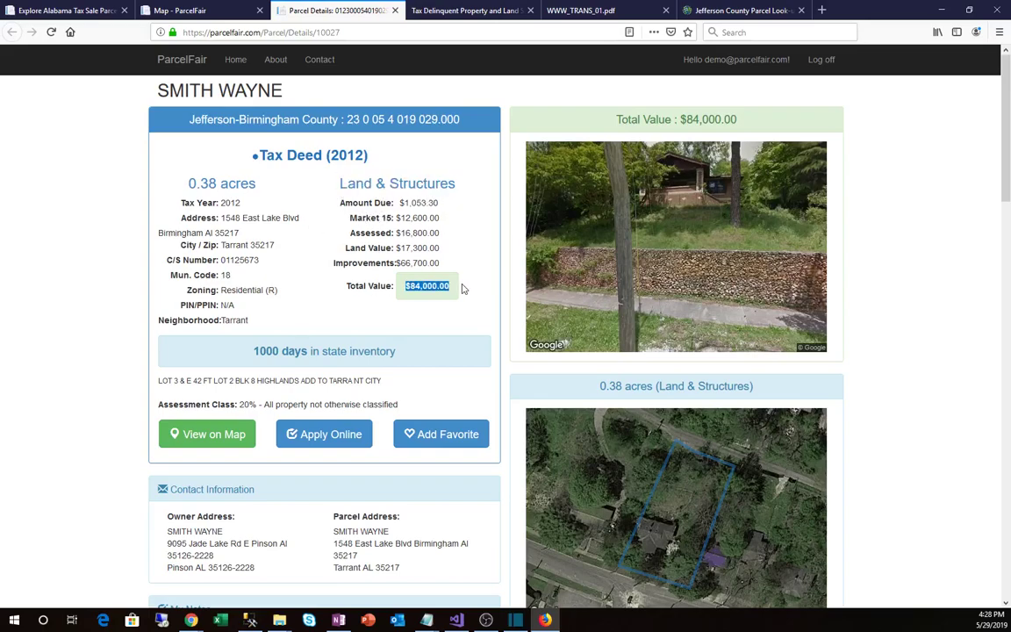
pyautogui.click(471, 299)
pyautogui.moveTo(282, 289); pyautogui.dragTo(220, 290)
pyautogui.click(319, 321)
# Add the parcel to the favorites from its details page
pyautogui.scroll(-3, 653, 353)
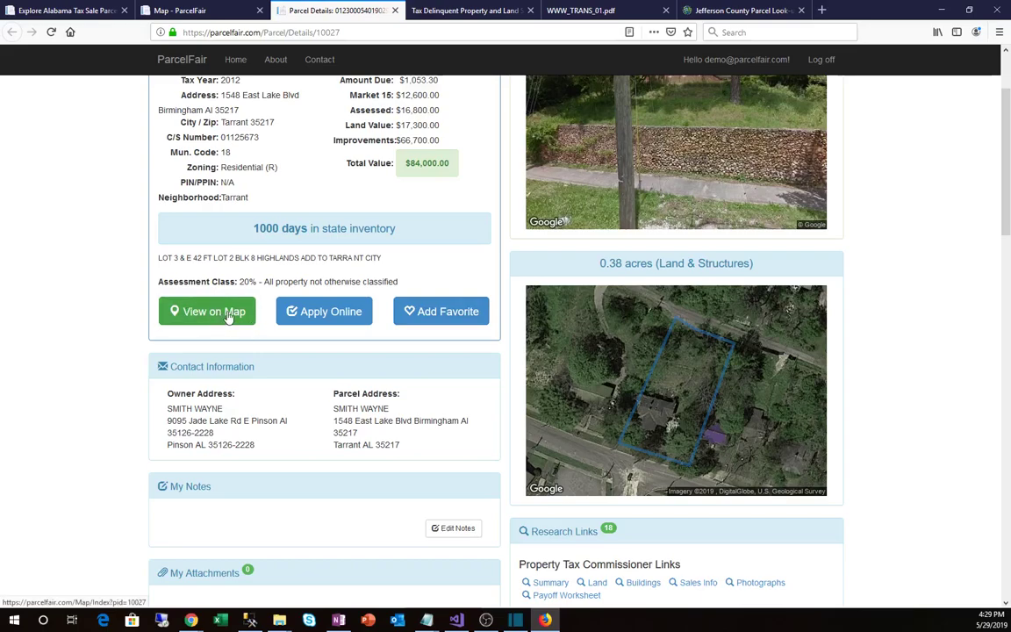
pyautogui.click(453, 311)
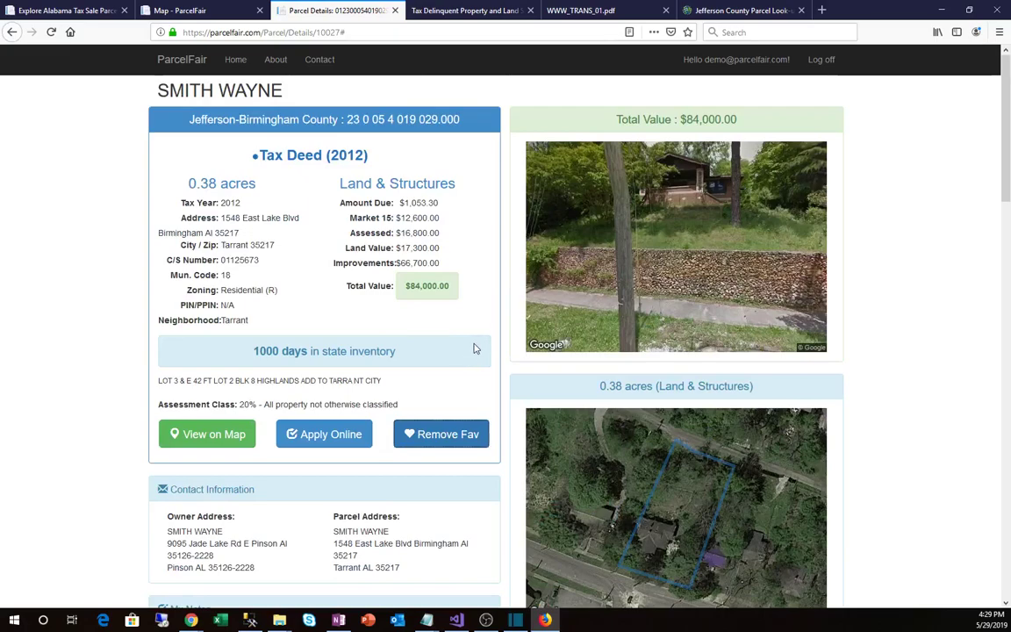
# Open the state's online purchase application for this parcel and review the property description and the required applicant fields
pyautogui.scroll(-1, 479, 347)
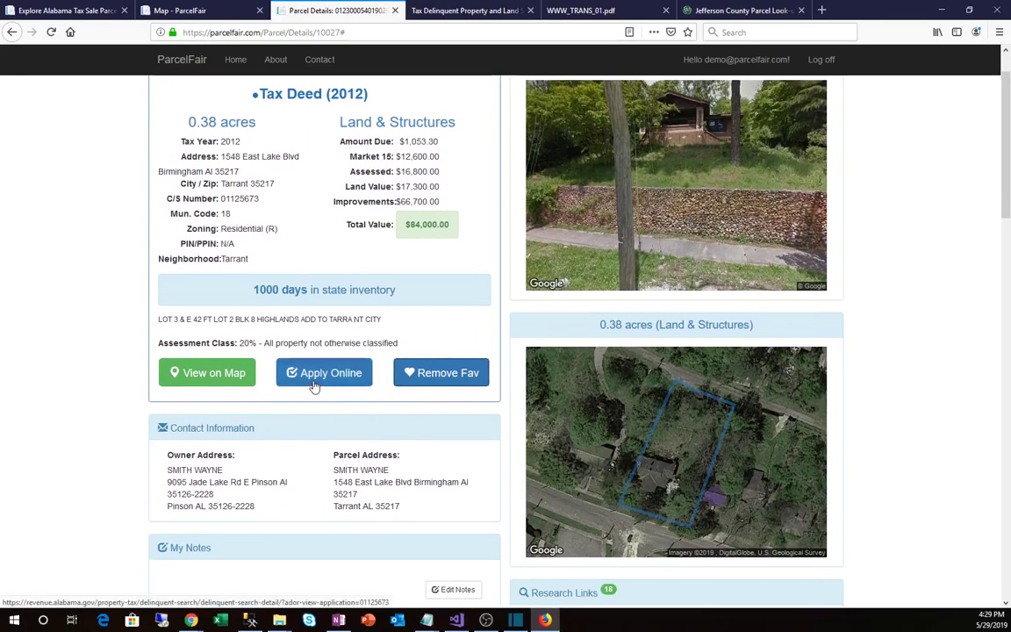
pyautogui.click(315, 381)
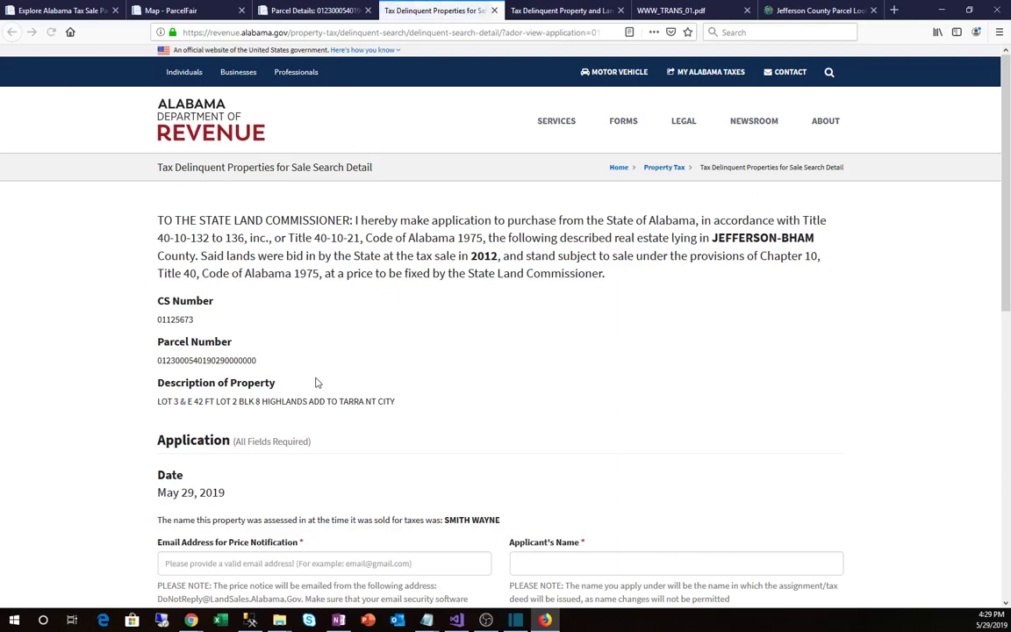
pyautogui.scroll(-5, 379, 348)
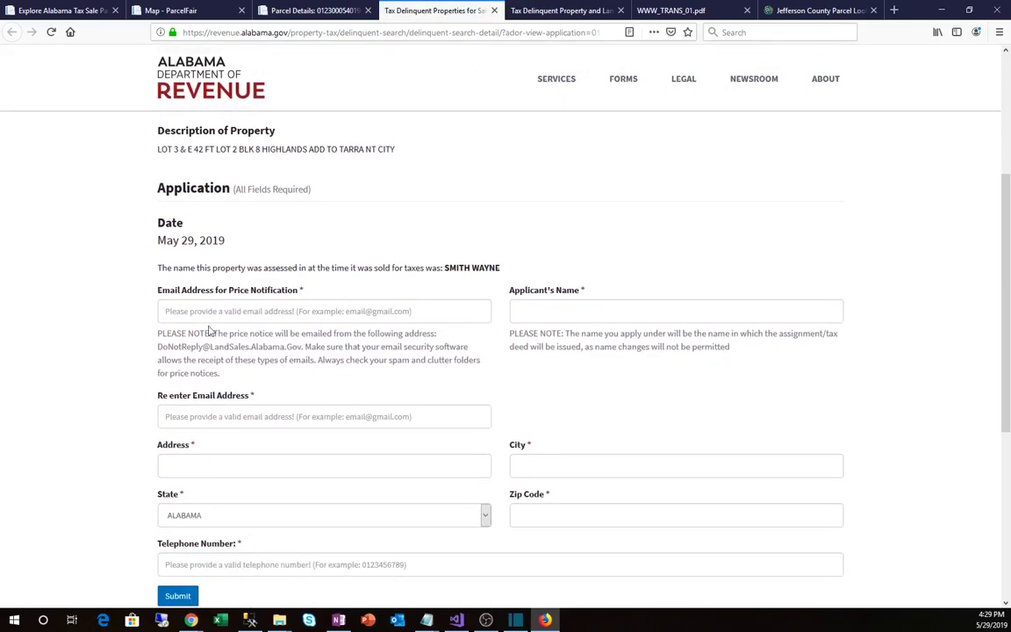
pyautogui.scroll(-1, 295, 290)
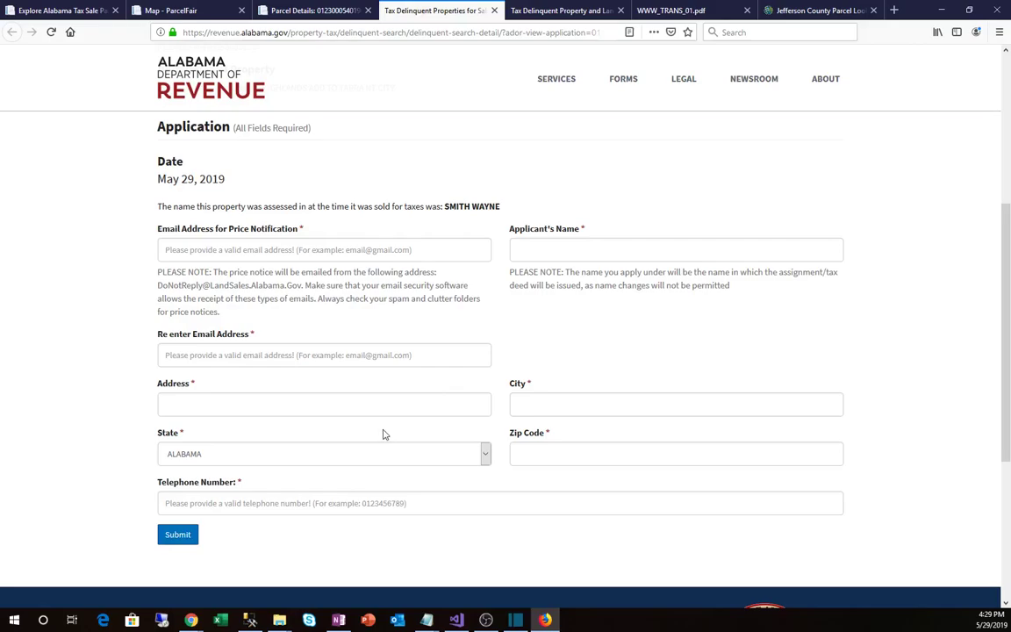
pyautogui.scroll(5, 383, 433)
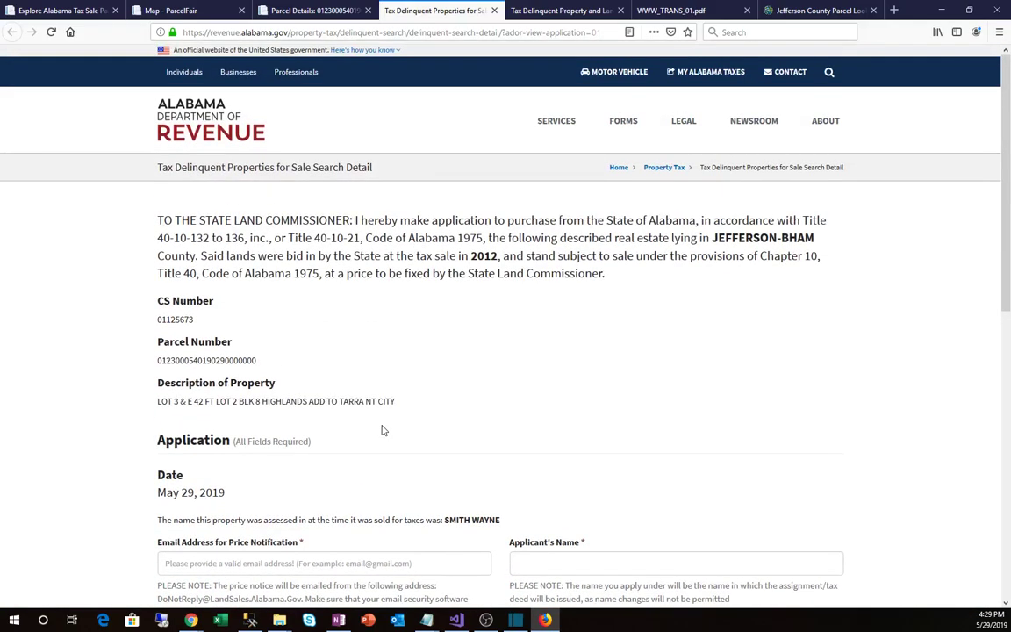
# Return to the parcel details and save the note "Add my notes here for later" on the parcel
pyautogui.click(308, 11)
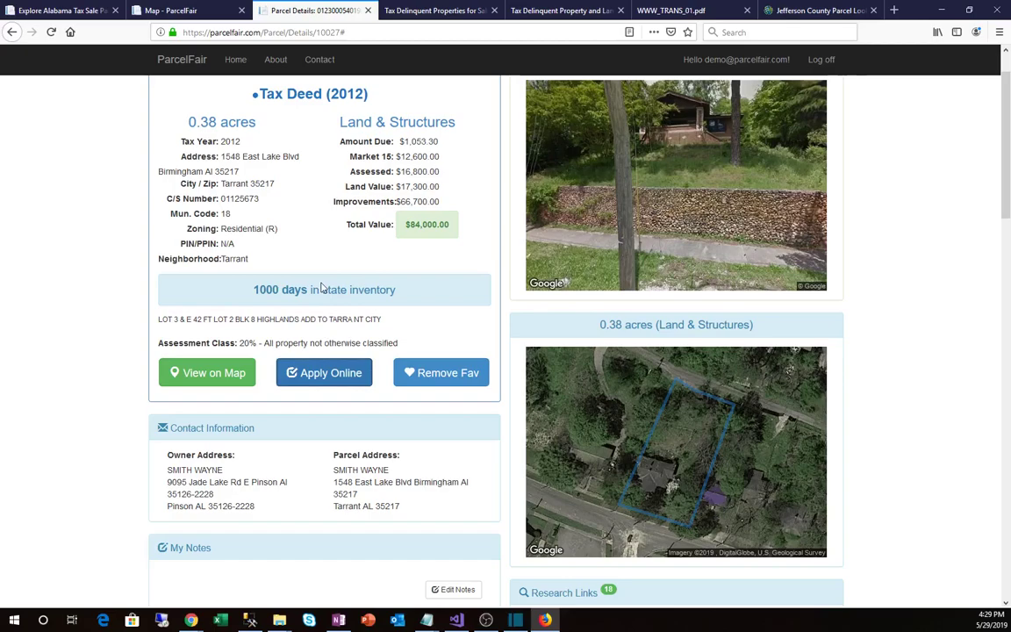
pyautogui.scroll(-4, 323, 288)
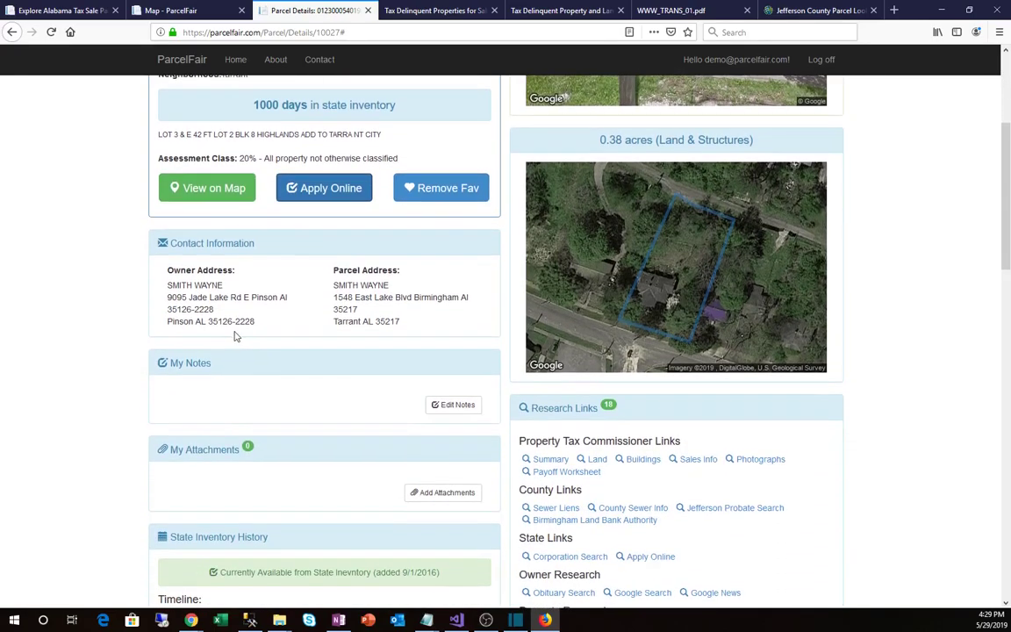
pyautogui.scroll(-2, 235, 337)
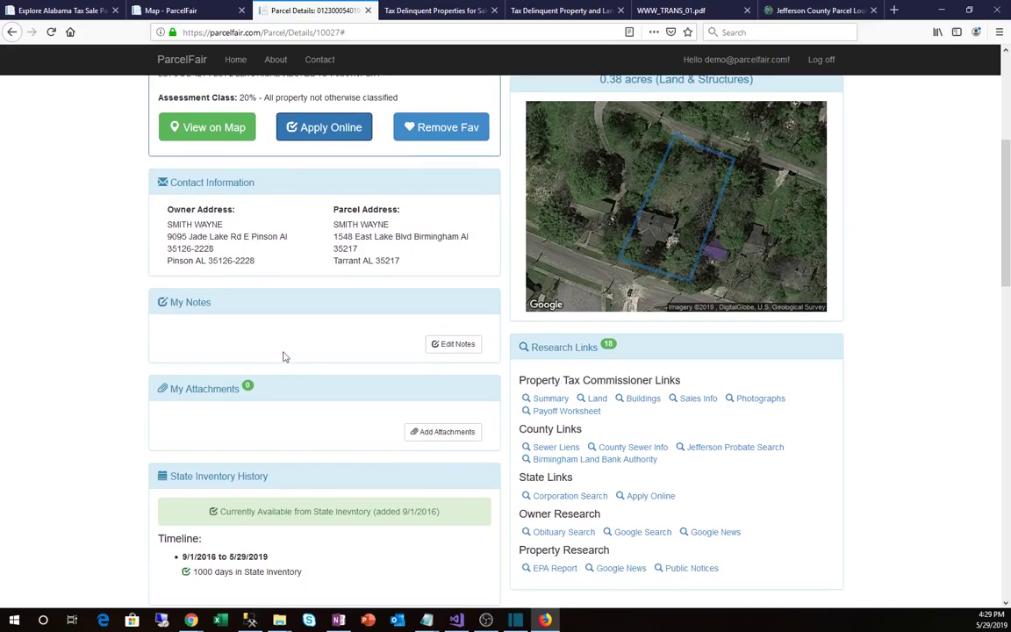
pyautogui.click(450, 345)
pyautogui.click(435, 123)
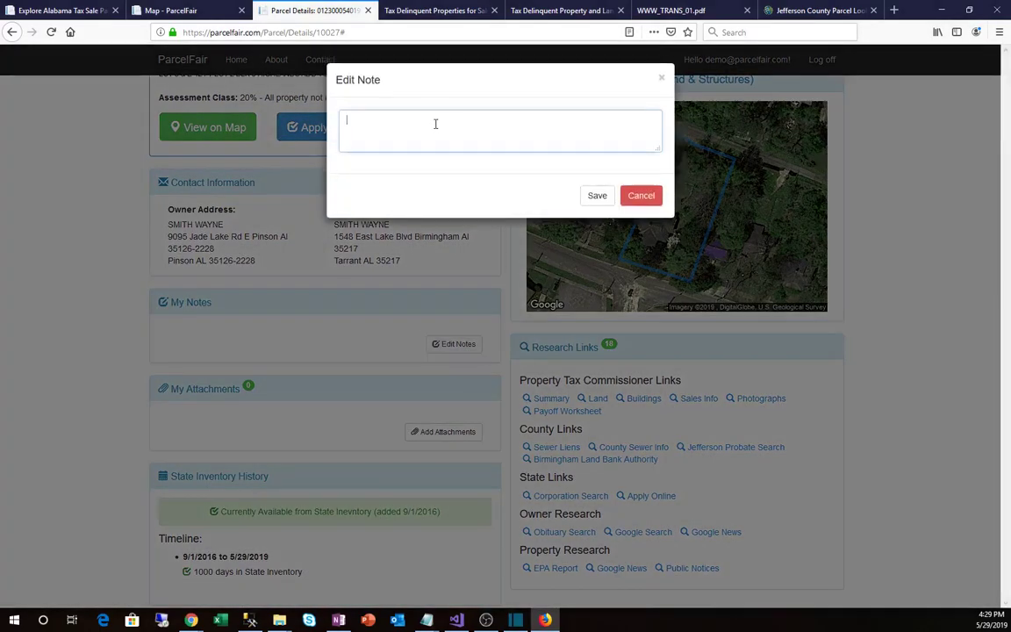
pyautogui.write('Add my notes here for later')
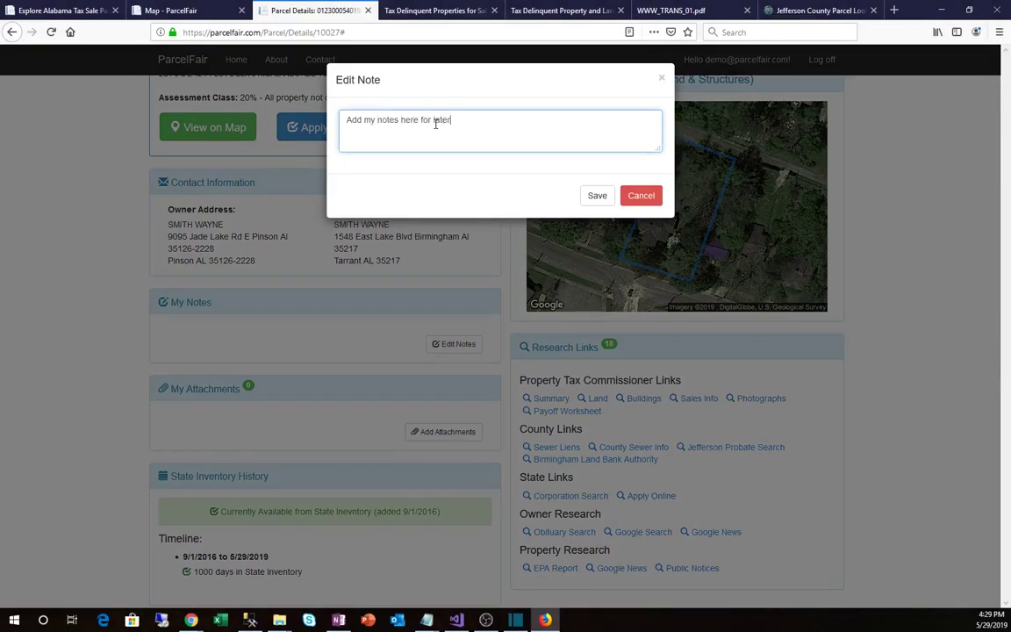
pyautogui.click(596, 197)
pyautogui.moveTo(190, 331); pyautogui.dragTo(249, 342)
pyautogui.click(249, 341)
# Check the file types and upload limits for the parcel's attachments, and review its state inventory history
pyautogui.click(434, 445)
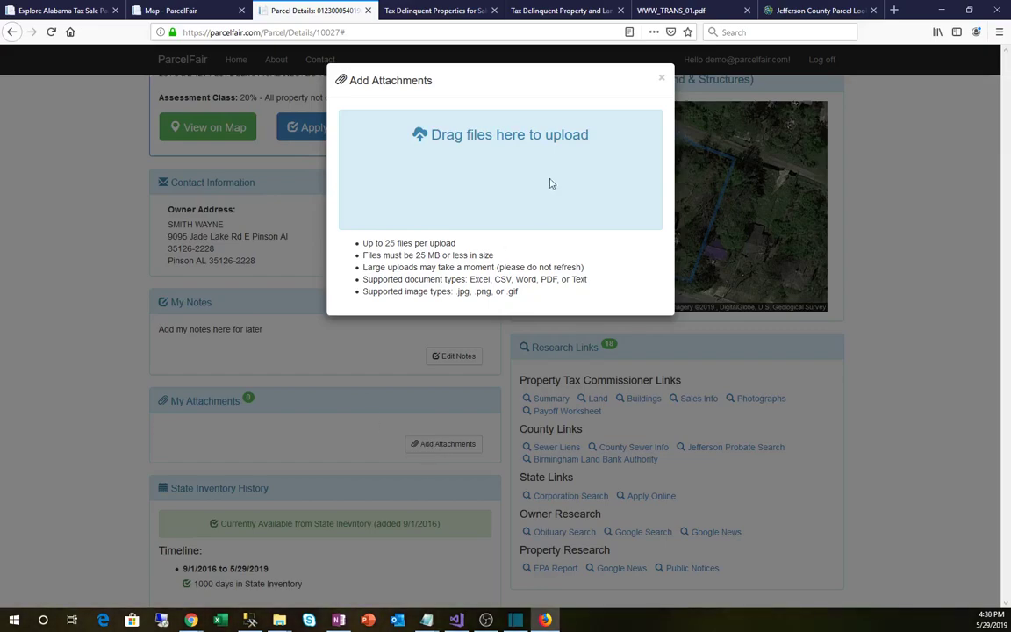
pyautogui.click(663, 80)
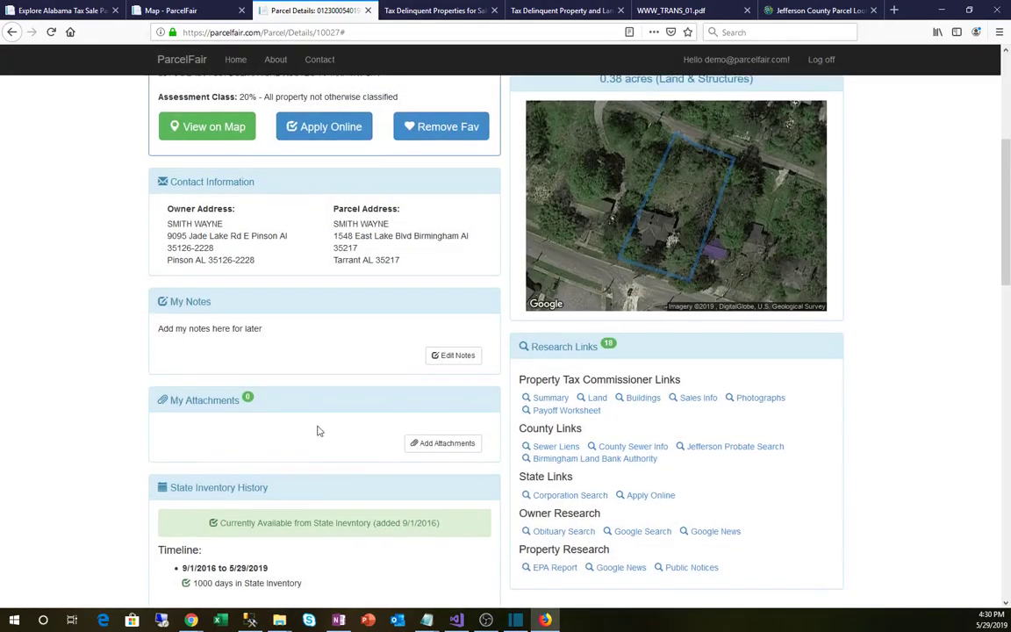
pyautogui.scroll(-3, 316, 430)
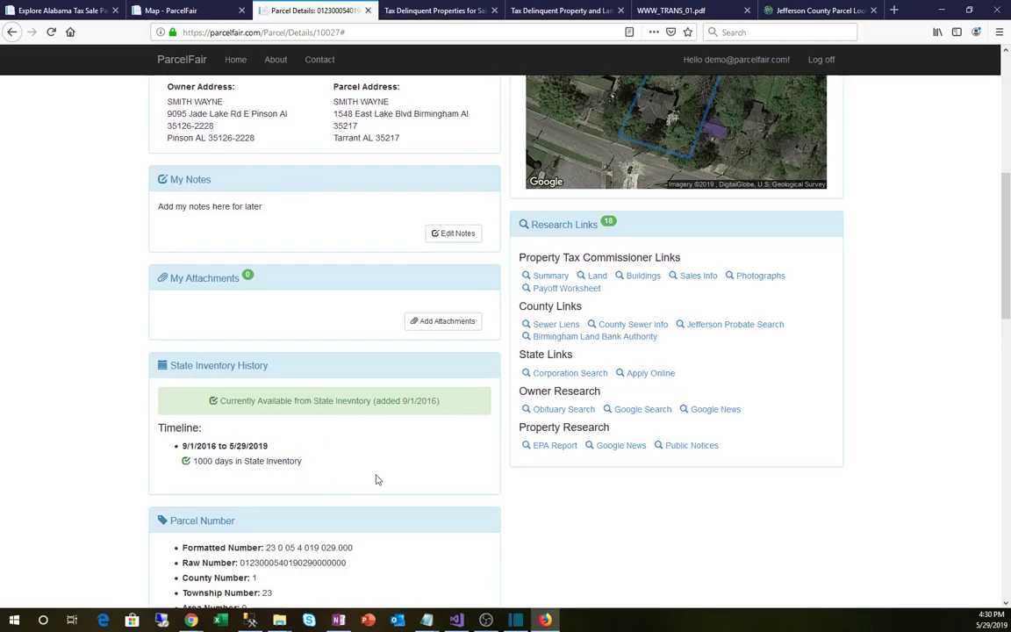
pyautogui.scroll(3, 378, 474)
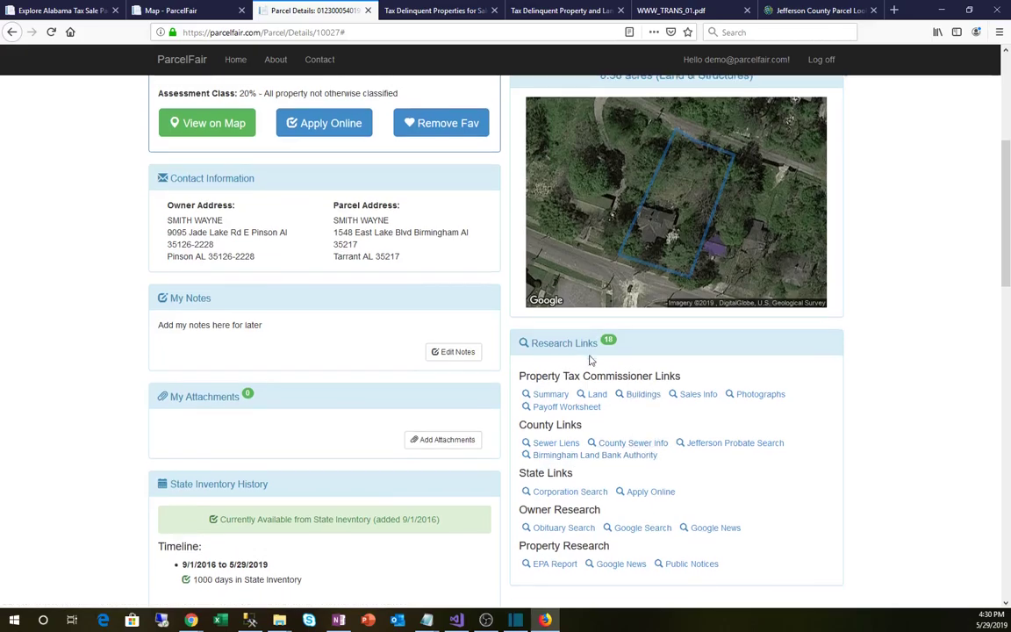
# Open the parcel's payoff worksheet from the research links, review the redemption amounts, and return to the parcel details
pyautogui.scroll(-2, 588, 355)
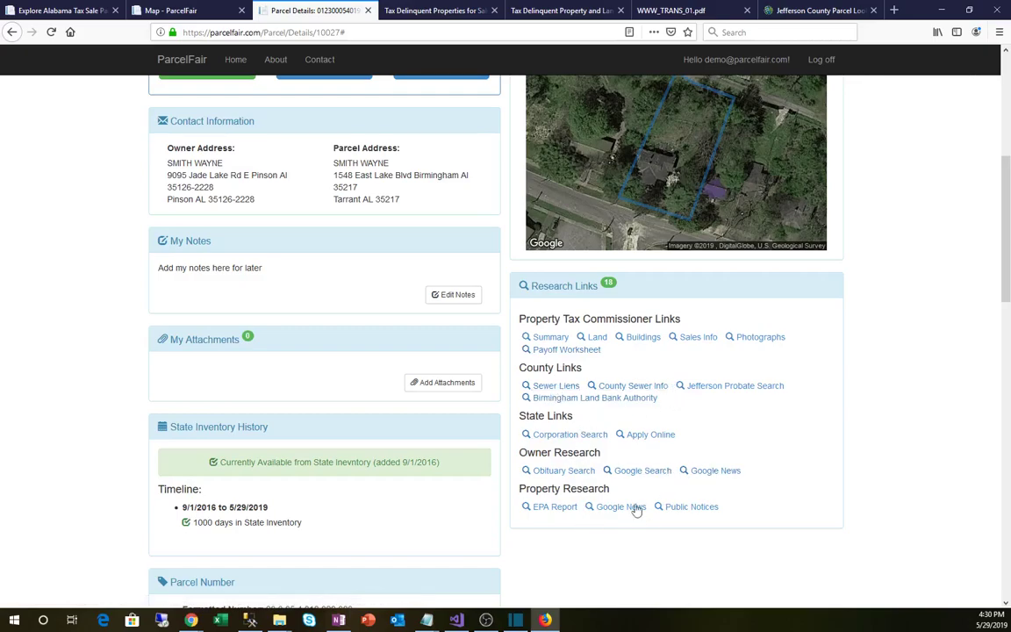
pyautogui.click(566, 351)
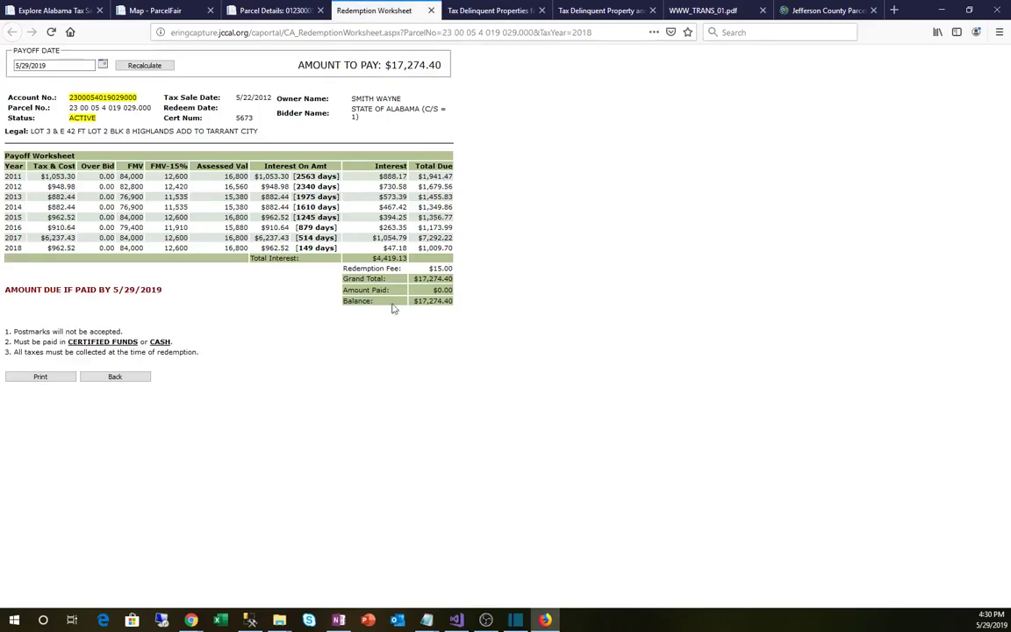
pyautogui.click(284, 12)
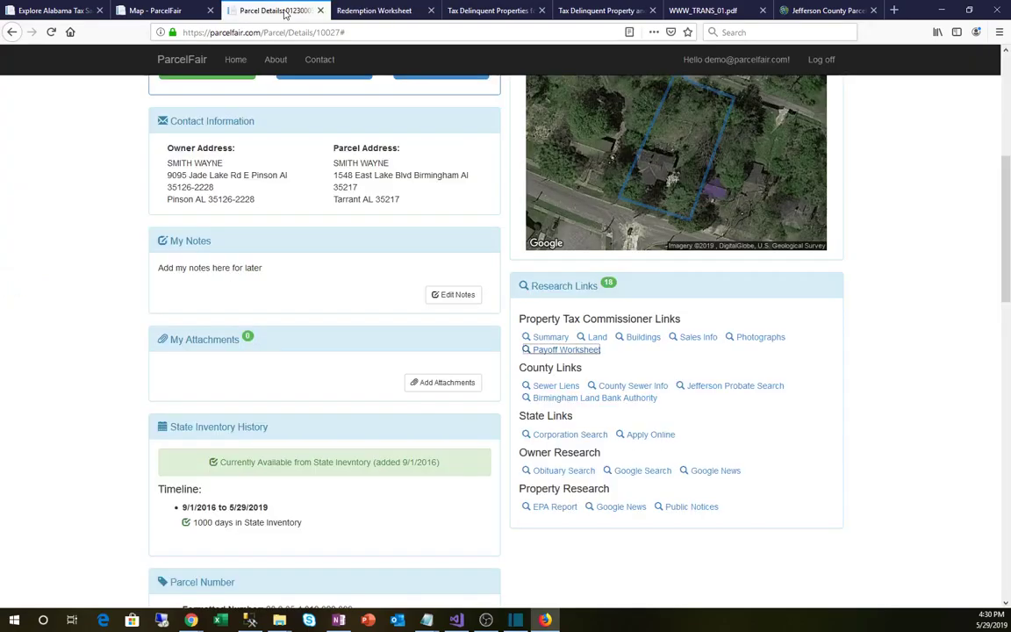
# Open the tax commissioner's summary and sales info pages for the parcel and review its sales and ownership history
pyautogui.click(557, 342)
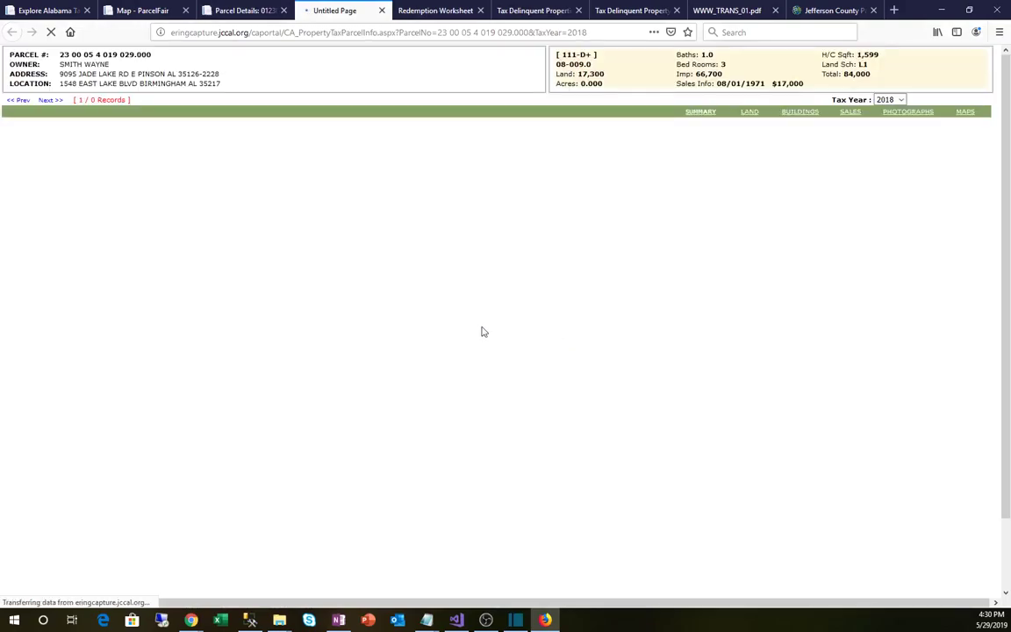
pyautogui.click(241, 11)
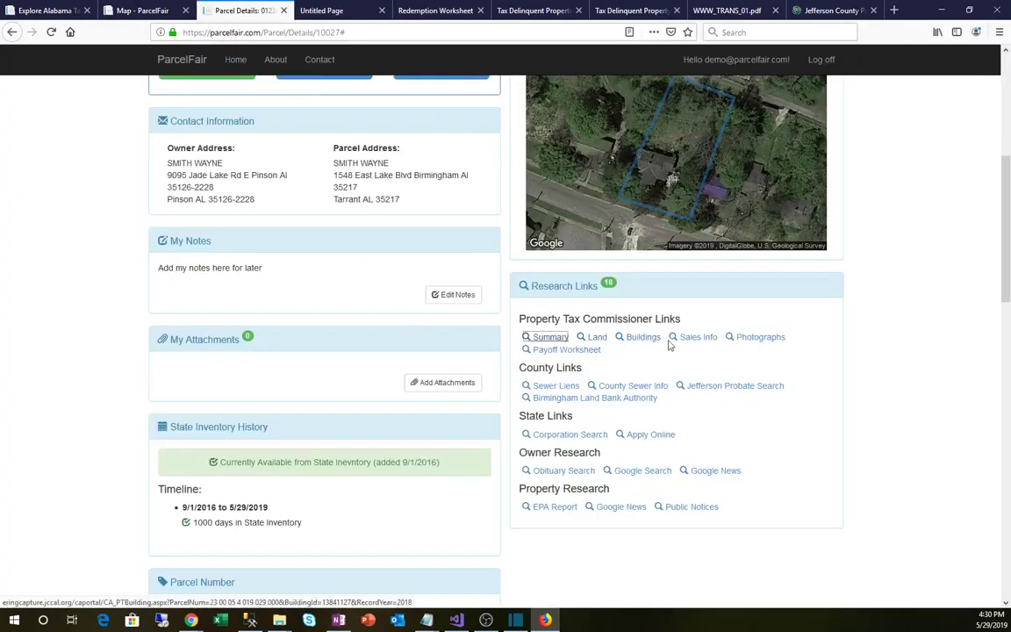
pyautogui.click(698, 338)
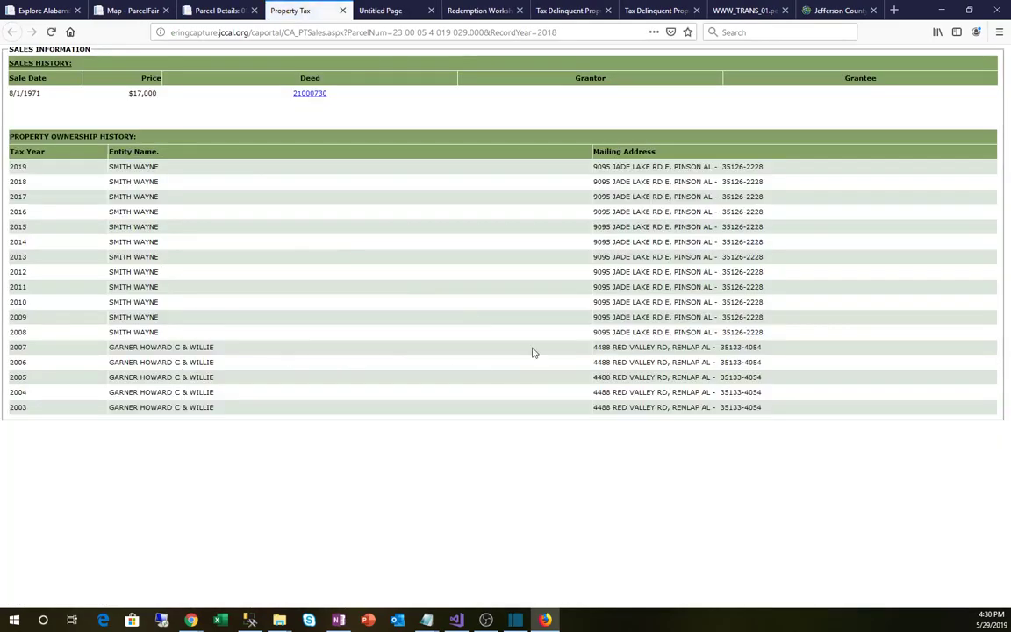
pyautogui.click(202, 10)
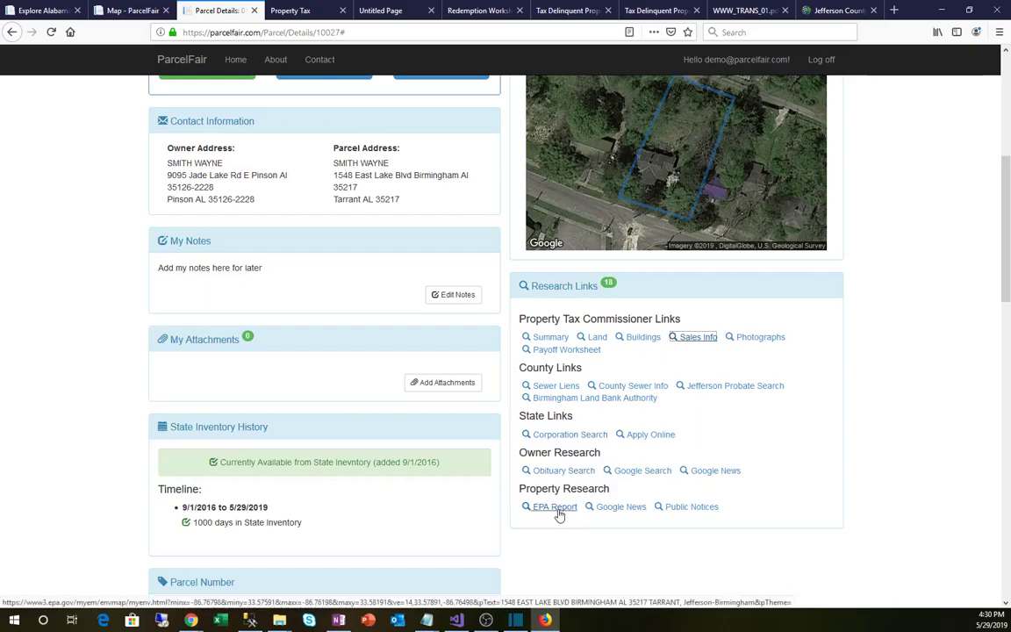
# Review the remaining research links and the parcel's tax deed, value and address information on its details page
pyautogui.scroll(-4, 602, 507)
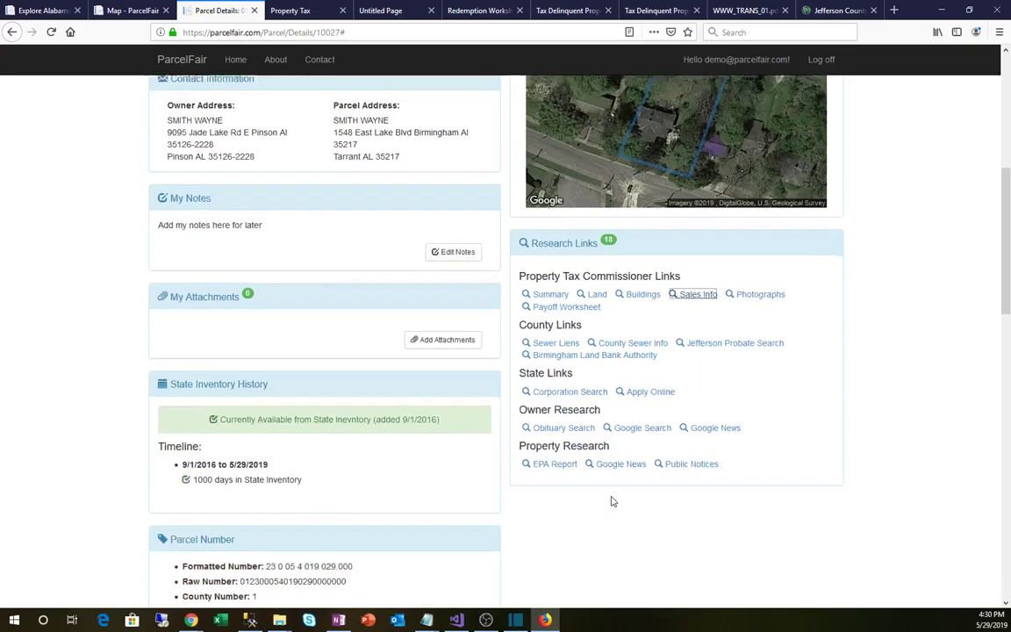
pyautogui.scroll(10, 688, 343)
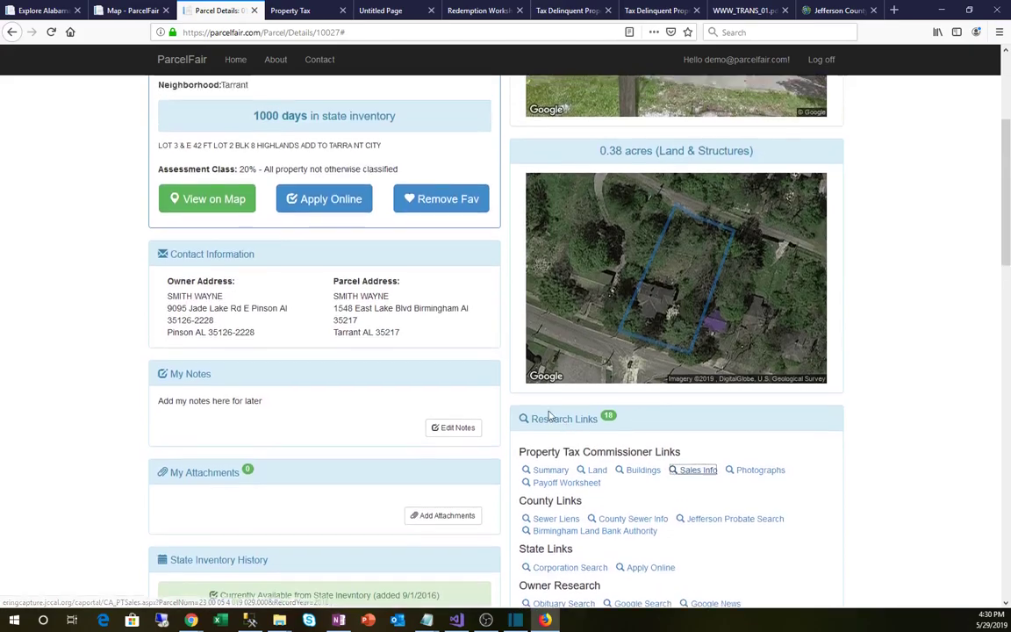
pyautogui.scroll(1, 511, 382)
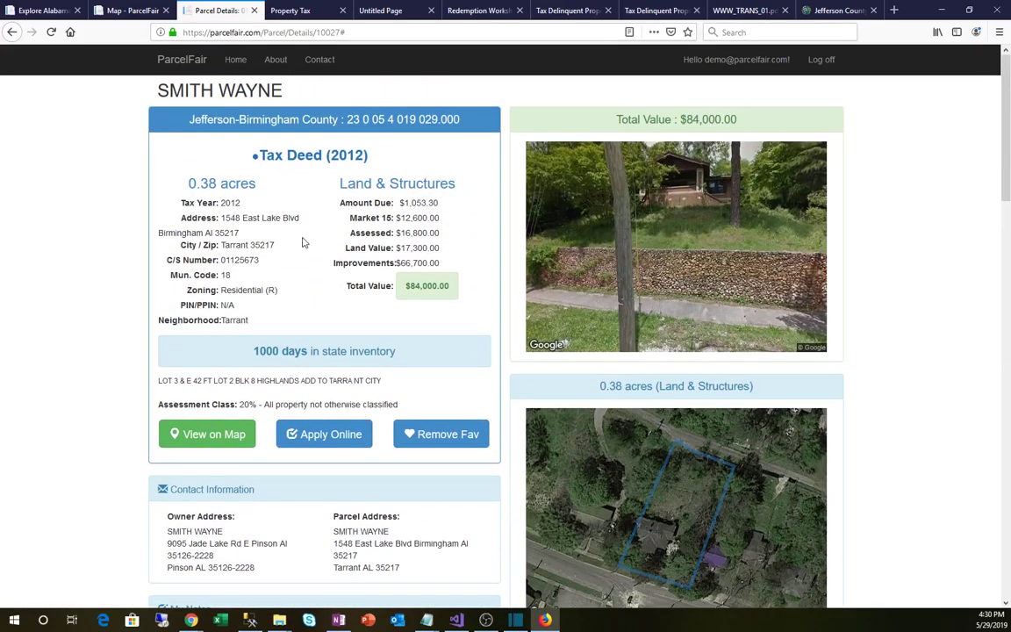
pyautogui.scroll(-5, 309, 239)
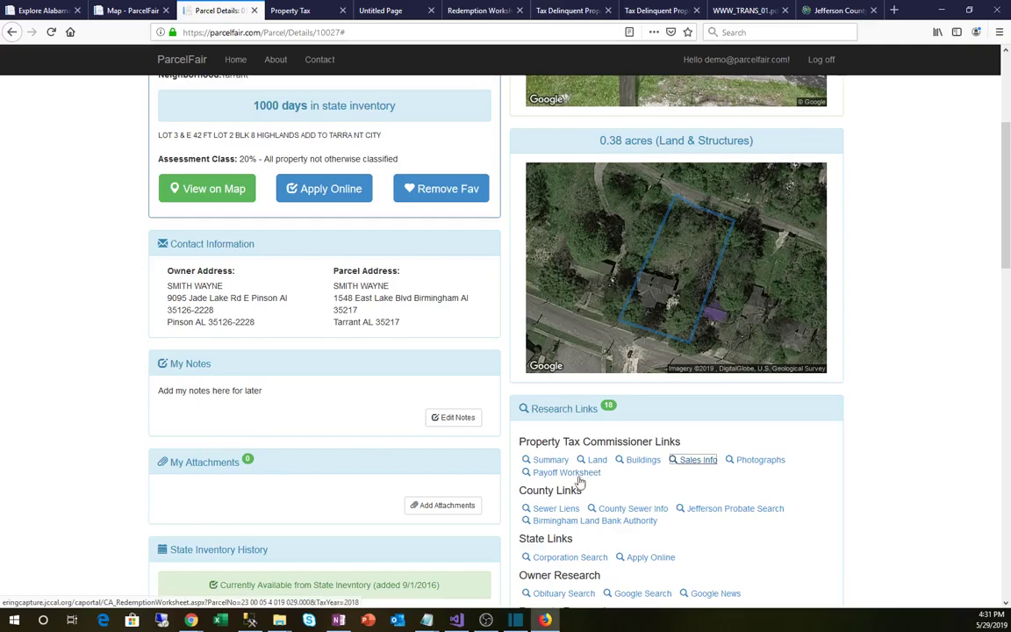
pyautogui.scroll(5, 592, 471)
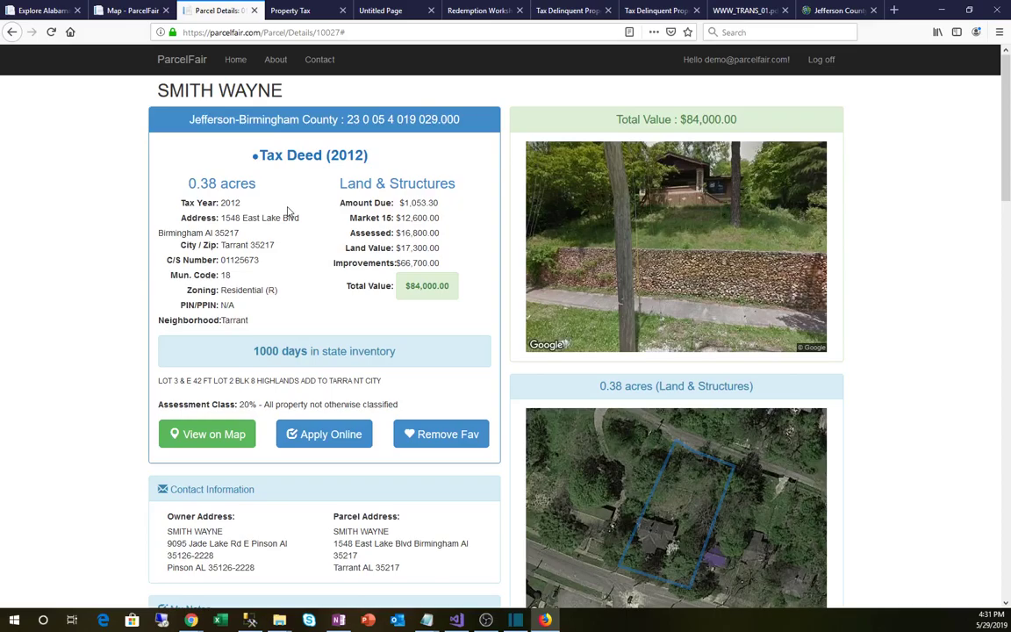
# Close the parcel's popup on the map and open the favorites list from the ParcelFair home page
pyautogui.click(123, 10)
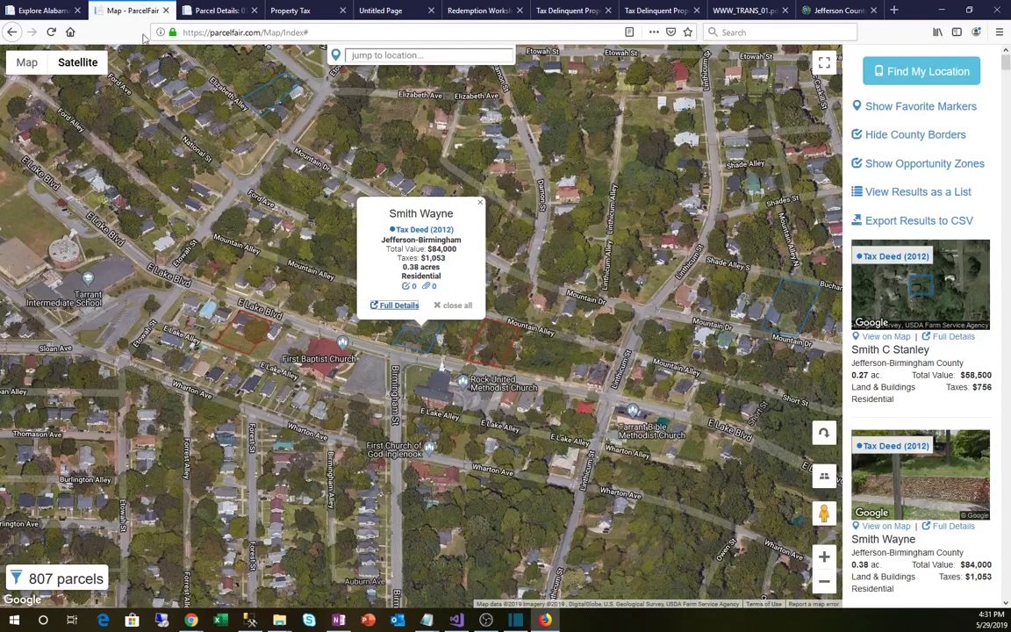
pyautogui.click(456, 306)
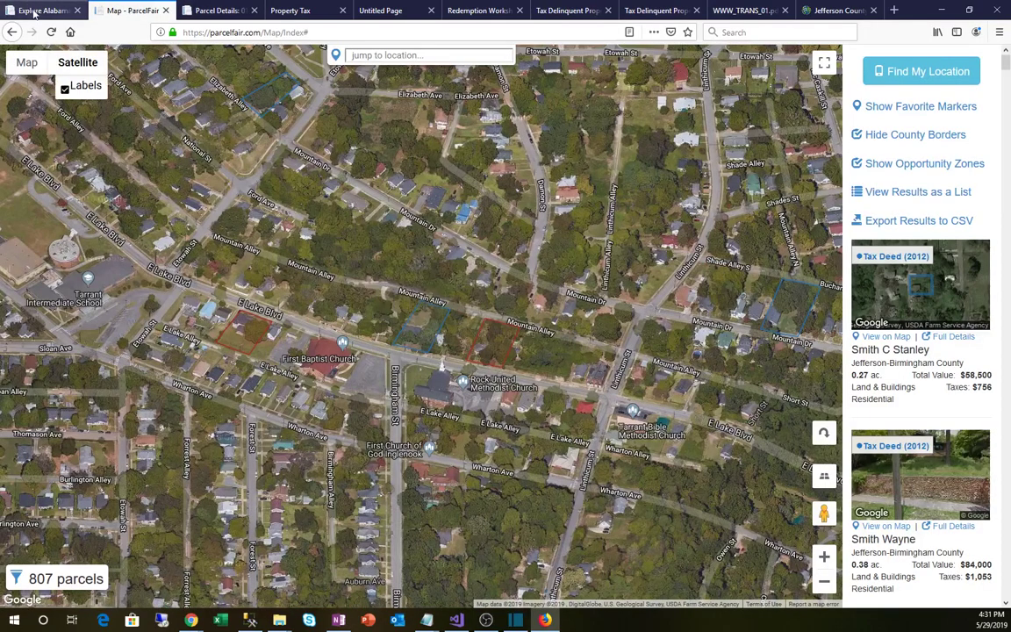
pyautogui.click(39, 11)
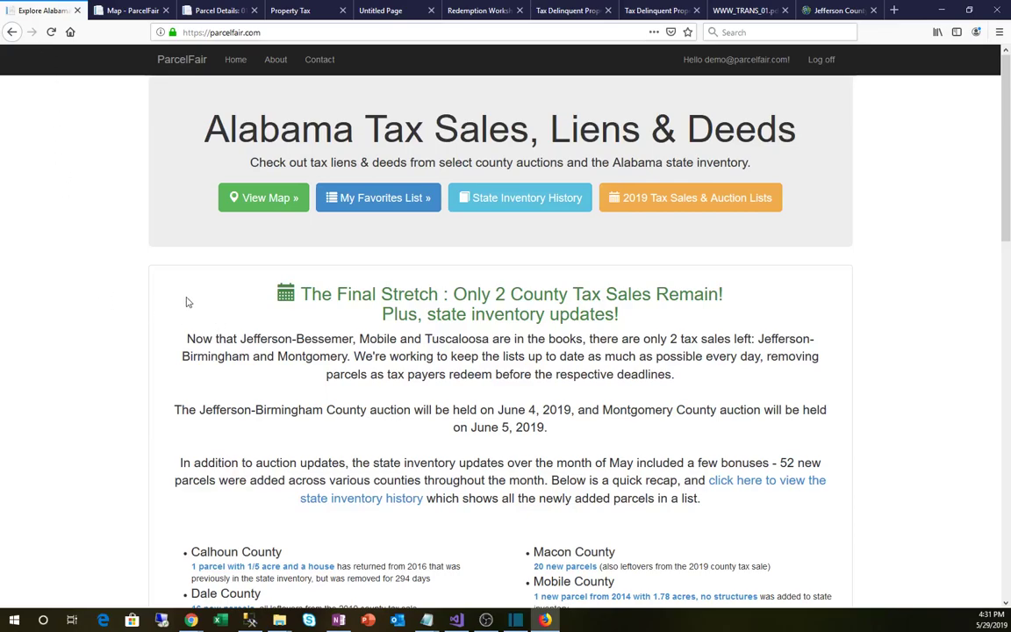
pyautogui.click(376, 198)
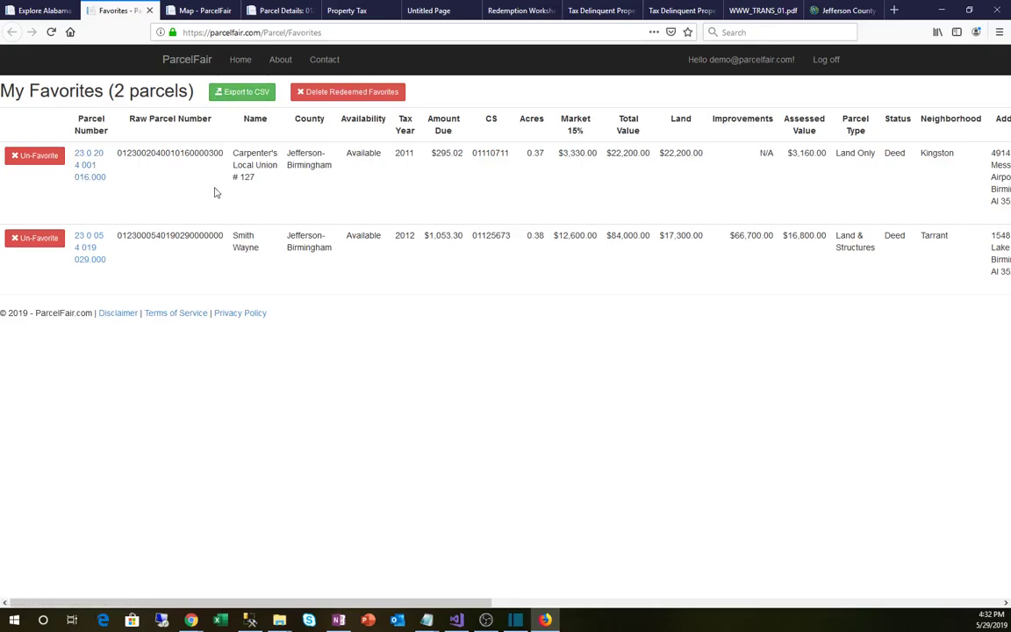
# Show the favorite markers on the parcel map and locate the favorited parcels around Birmingham
pyautogui.click(44, 11)
pyautogui.click(172, 11)
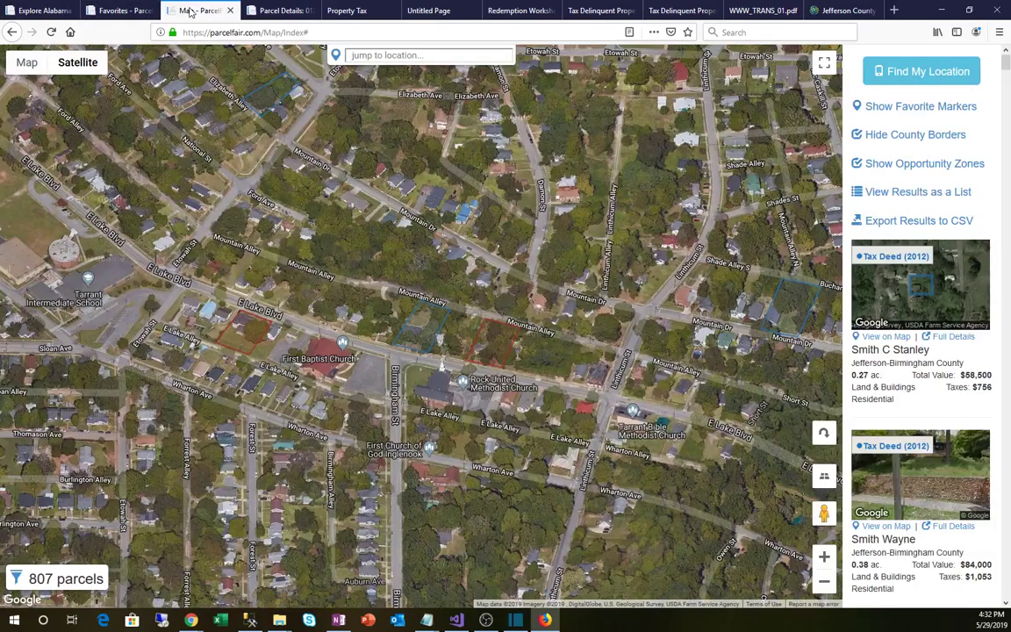
pyautogui.click(873, 108)
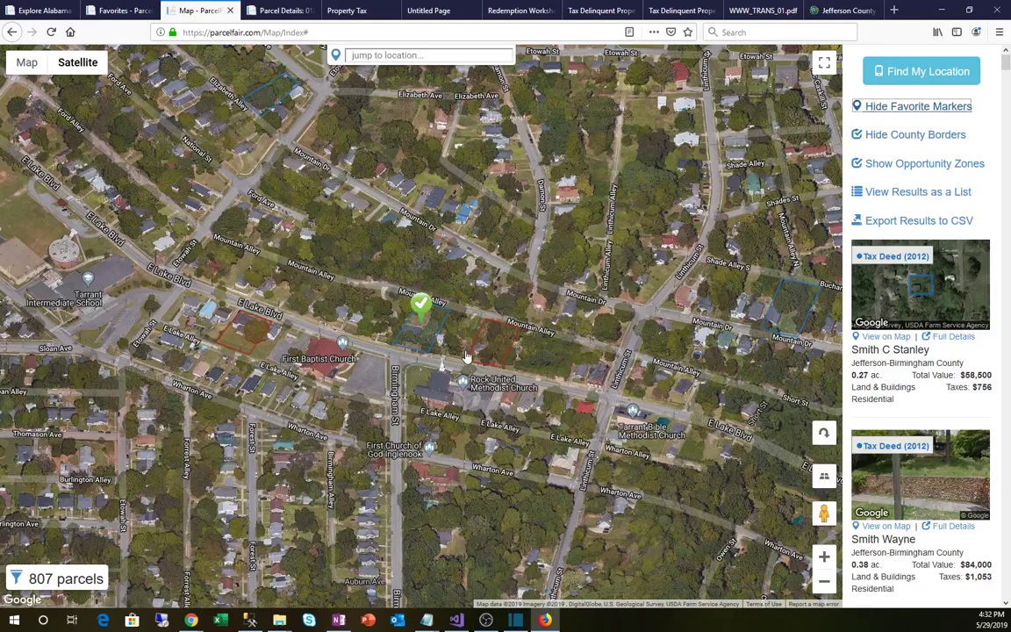
pyautogui.scroll(-3, 468, 355)
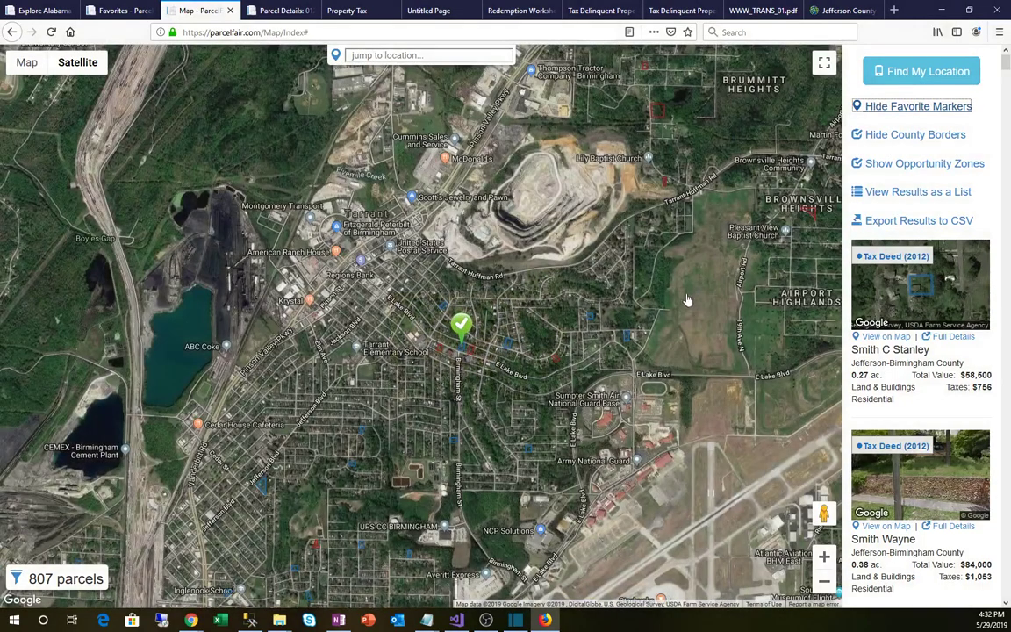
pyautogui.scroll(-2, 667, 311)
pyautogui.scroll(-2, 654, 342)
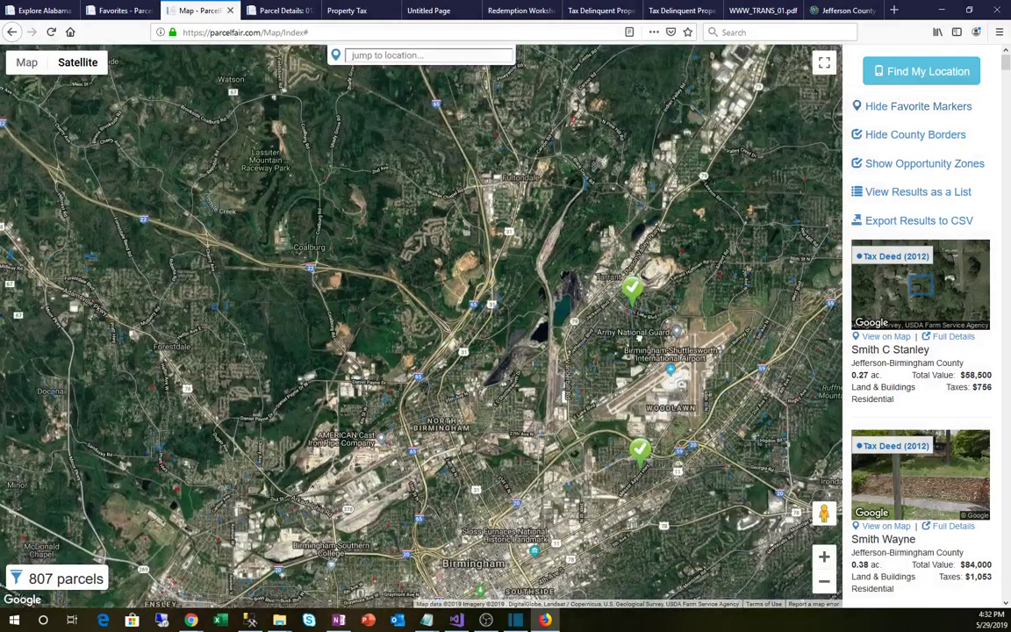
pyautogui.moveTo(644, 470); pyautogui.dragTo(580, 362)
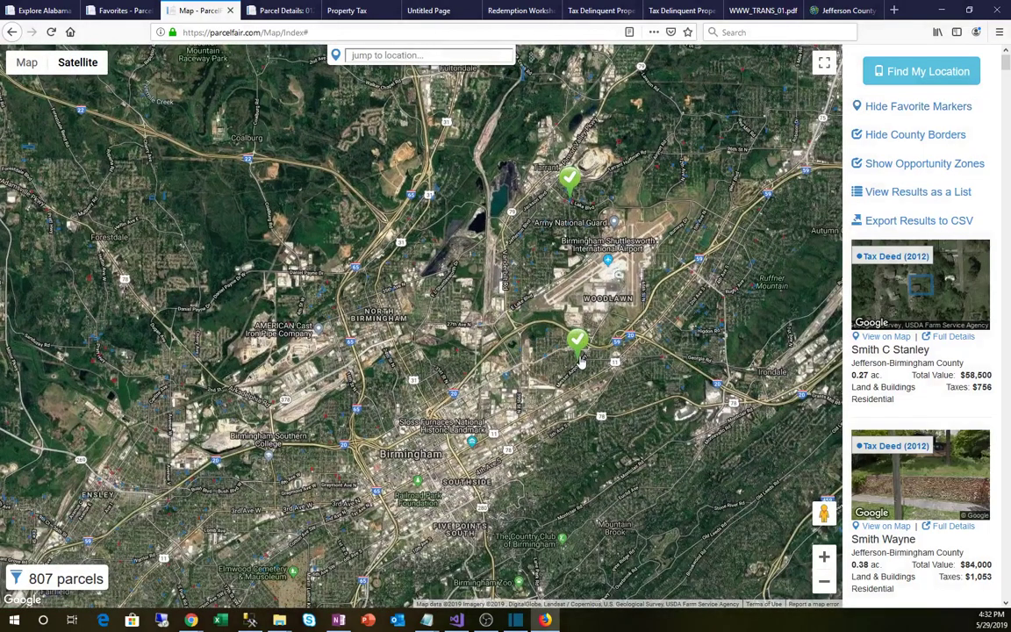